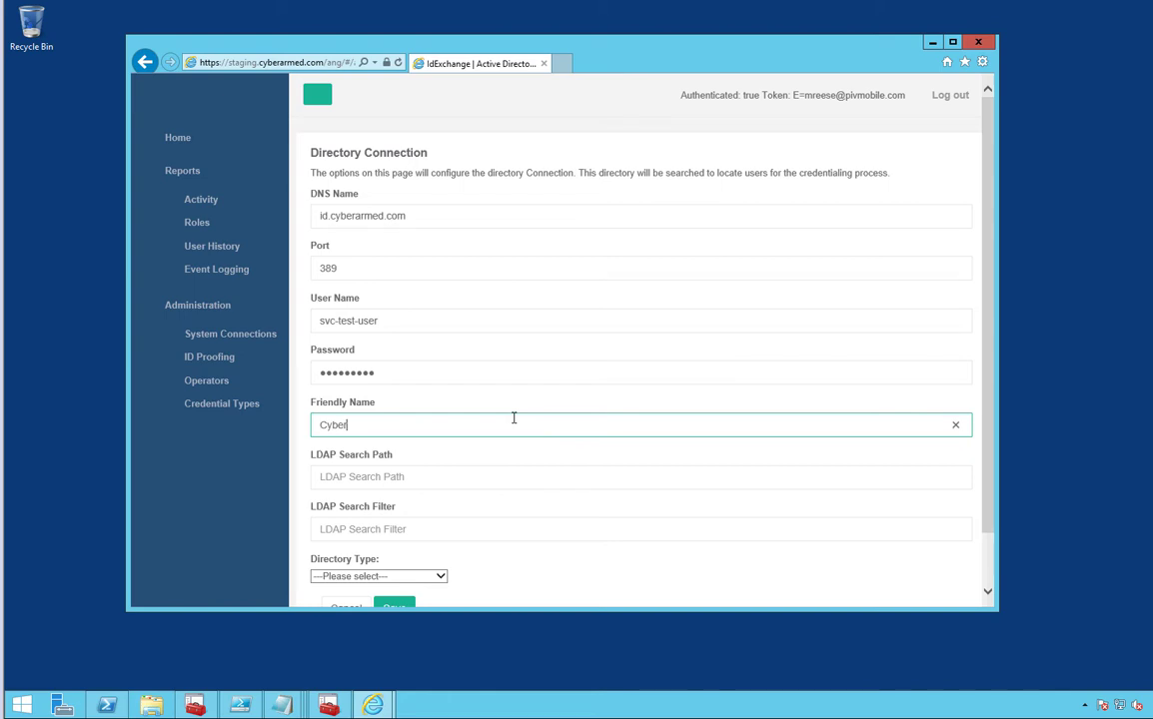
Step: Complete the friendly name as "CyberArmed Directory" and fill the LDAP Search Path with the directory branch copied from the TesUsers group in ActivID
type("med Directory")
left_click(363, 477)
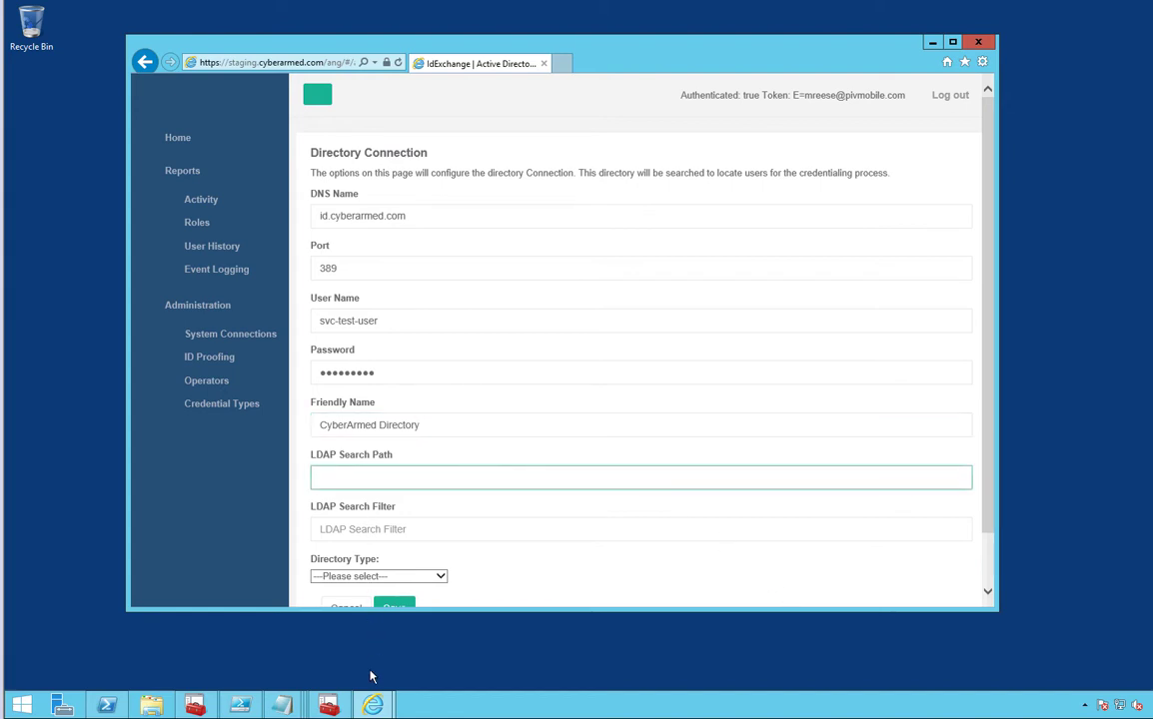
mouse_move(372, 704)
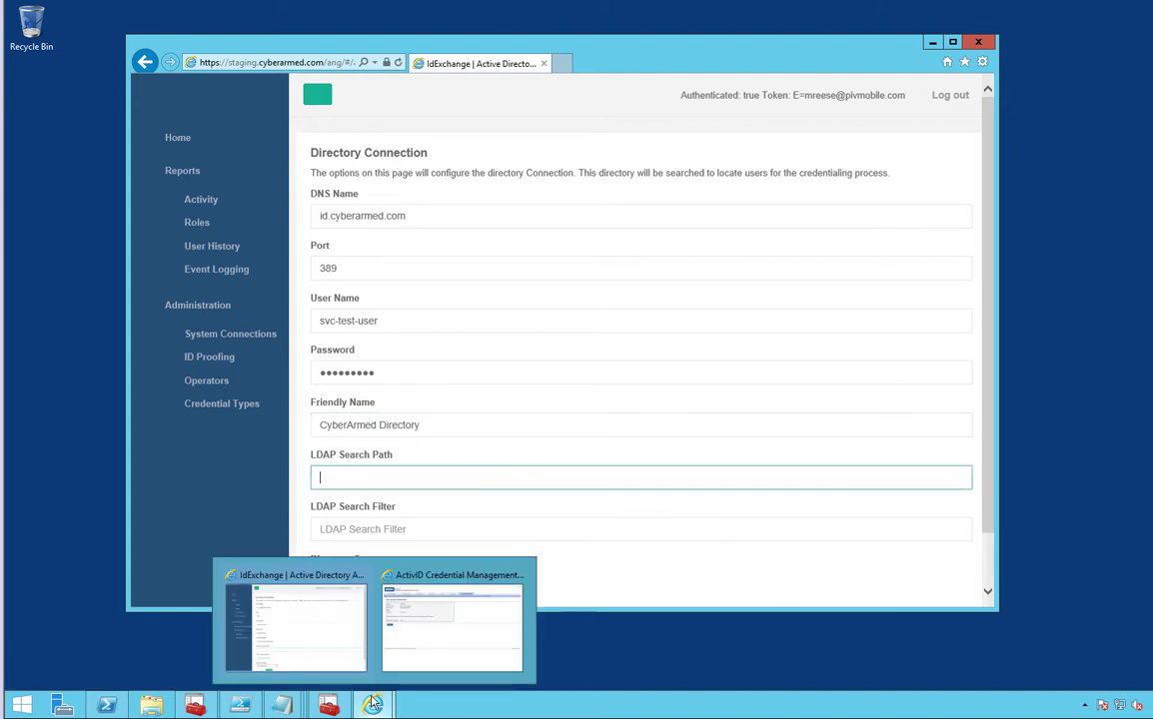
left_click(450, 647)
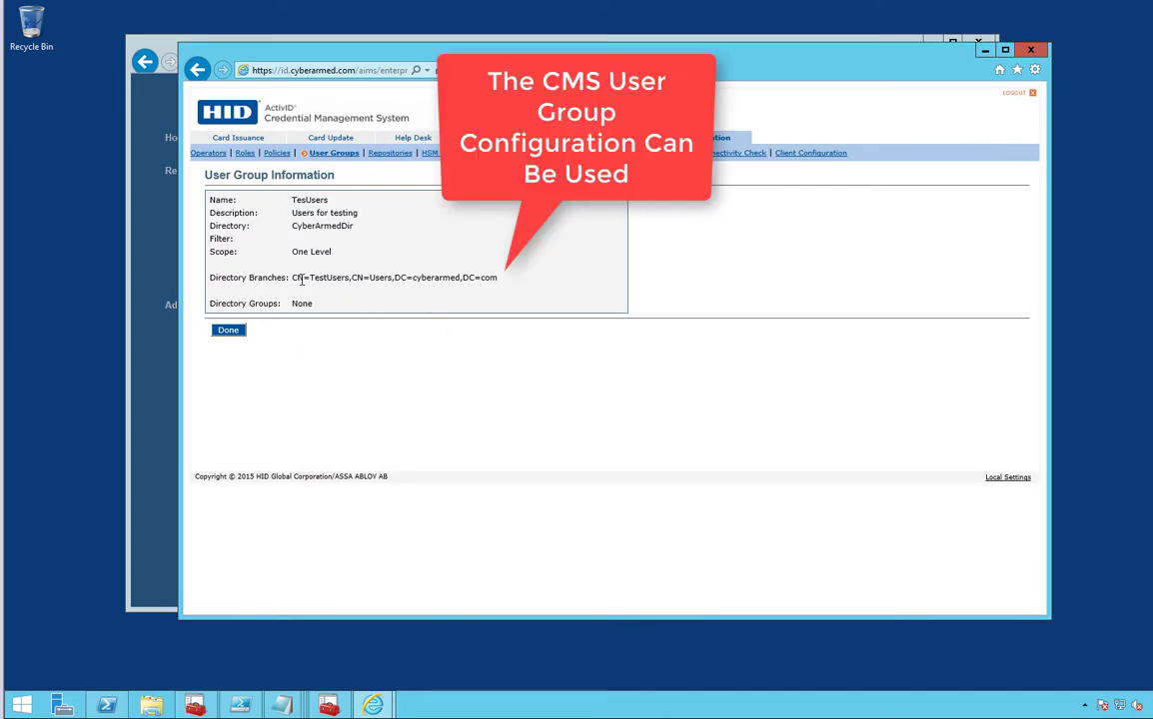
left_click_drag(306, 278, 494, 276)
right_click(492, 281)
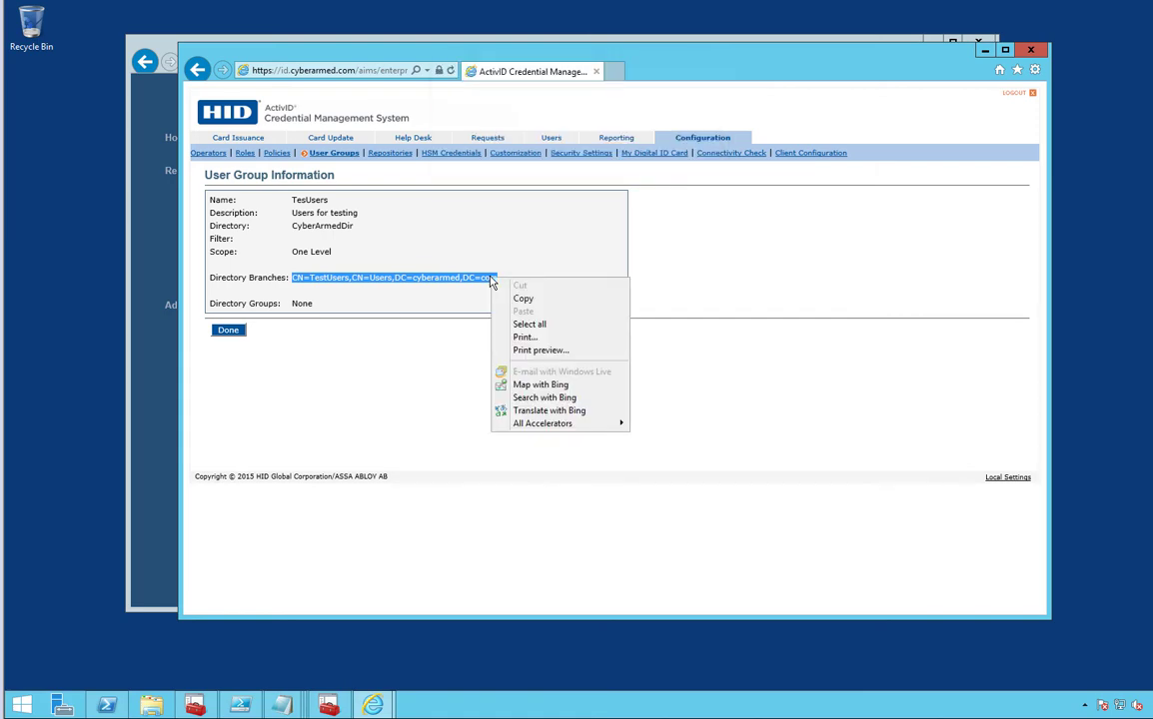
left_click(509, 297)
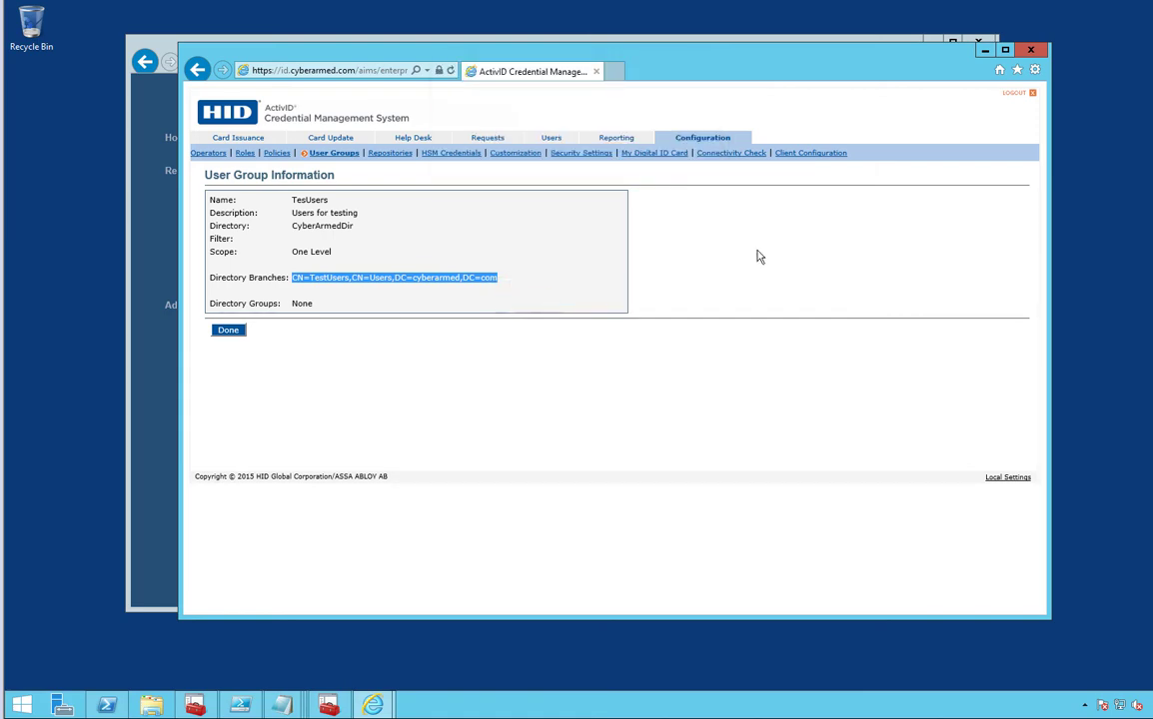
left_click(984, 52)
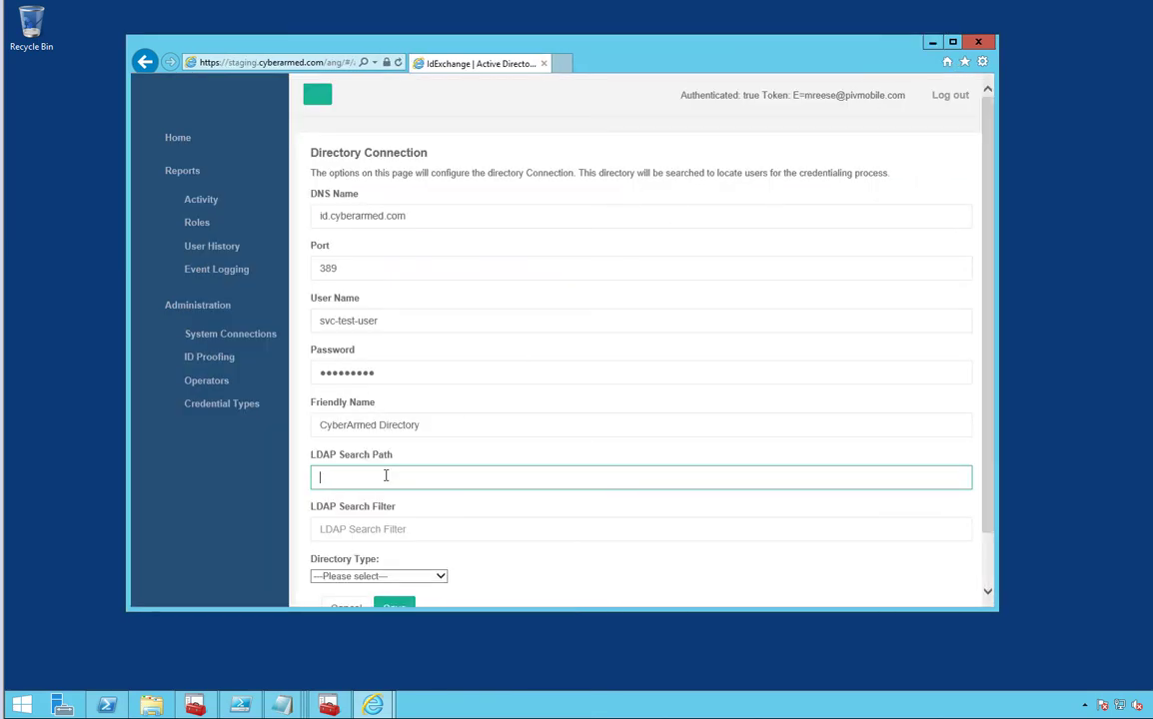
key("ctrl+v")
Step: Set the LDAP Search Filter to sn and the directory type to Active Directory
left_click(375, 531)
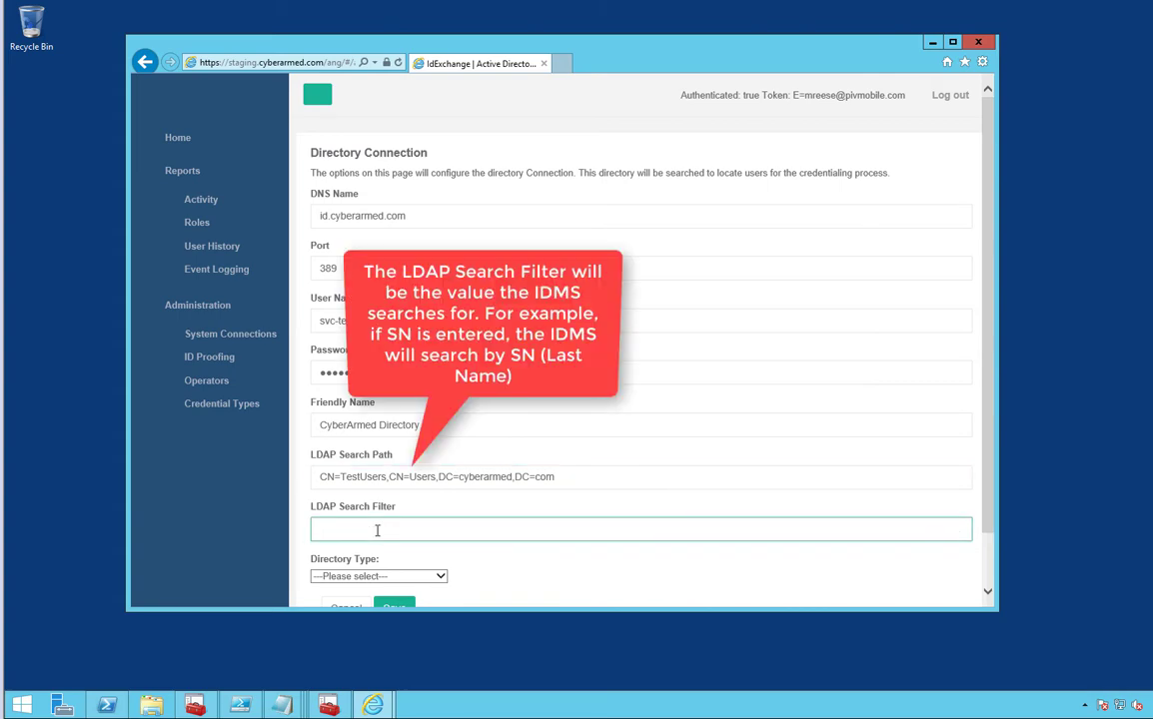
type("sn")
scroll(546, 563, "down", 1)
left_click(439, 516)
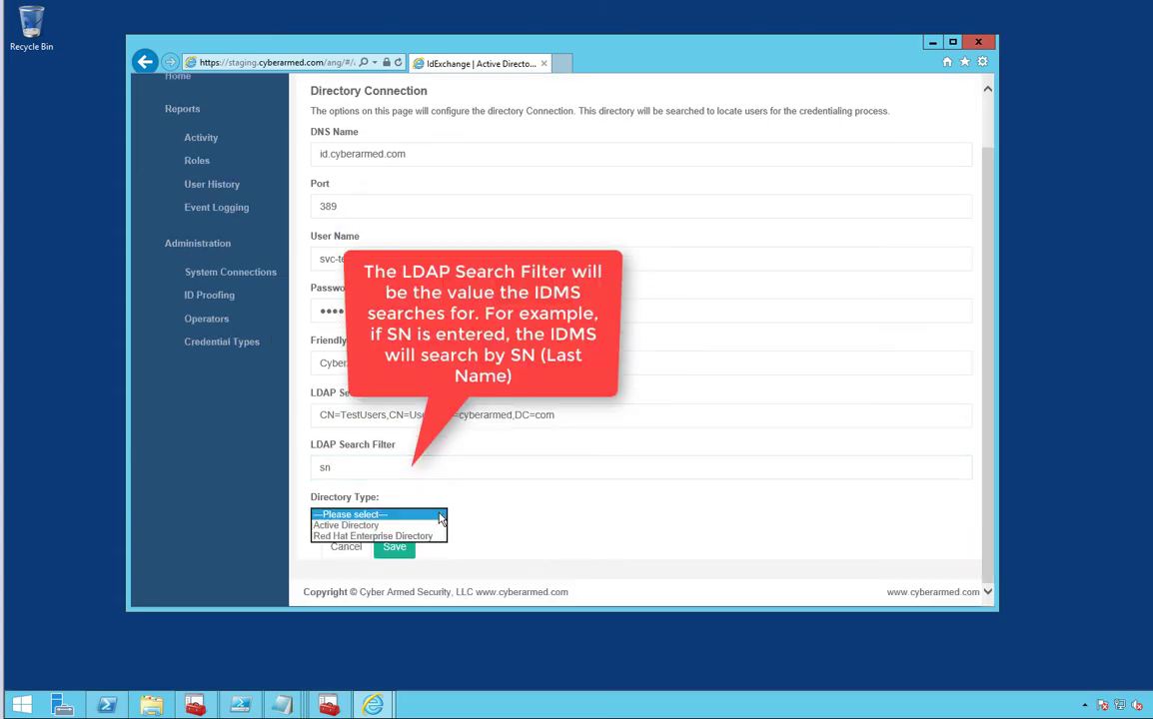
left_click(387, 525)
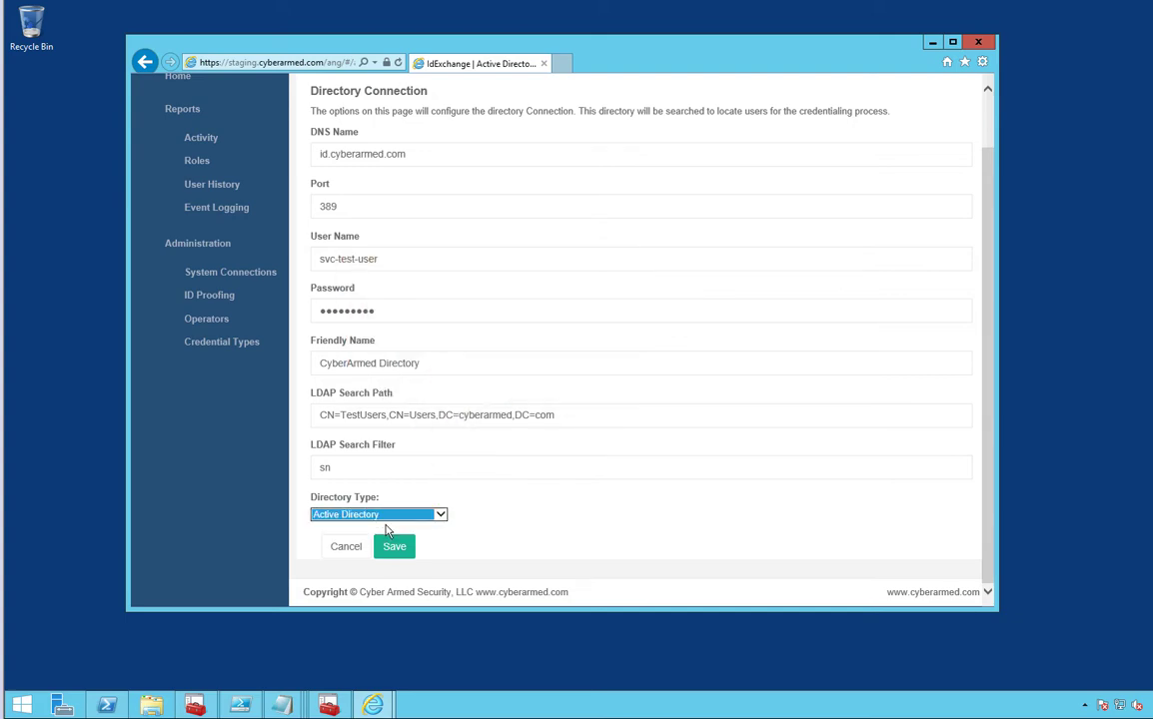
Step: Save the new directory connection and check the status of the CyberArmed Directory system
left_click(392, 547)
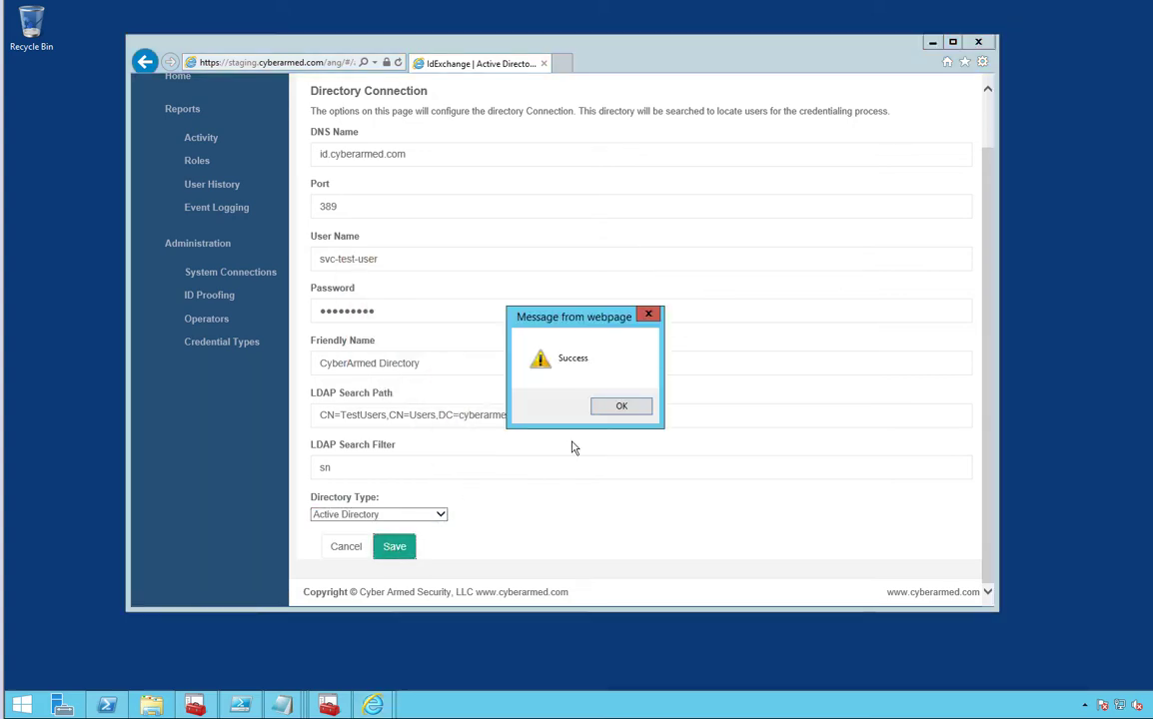
left_click(612, 410)
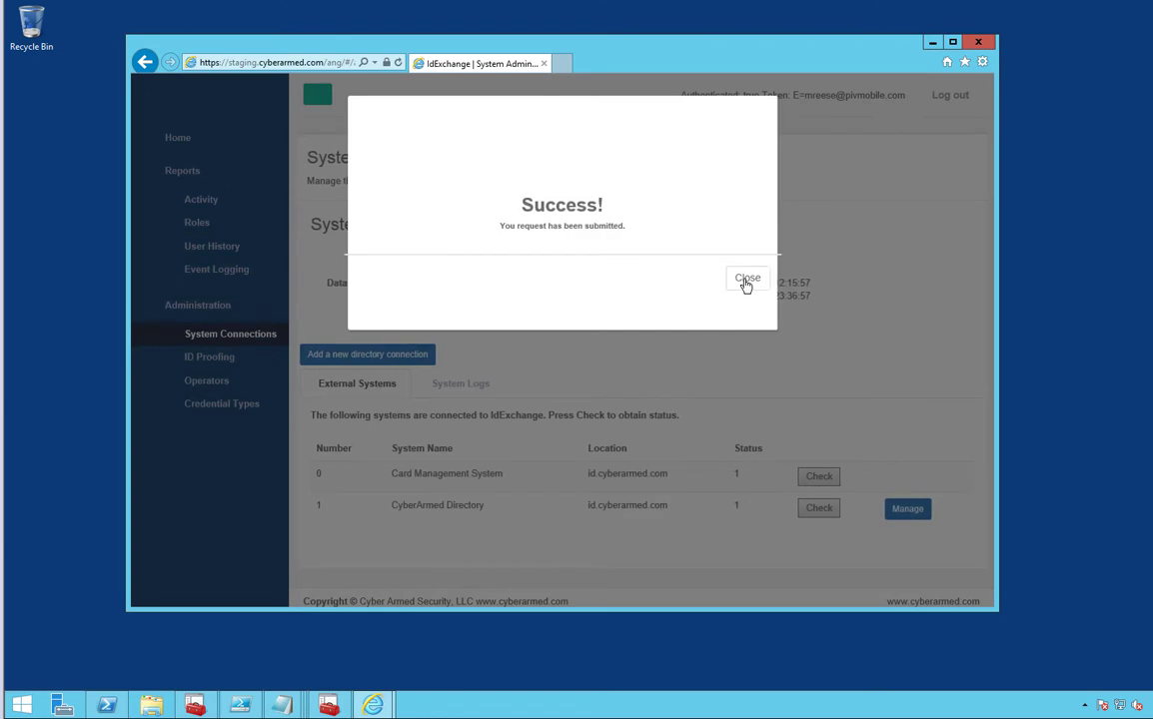
left_click(745, 283)
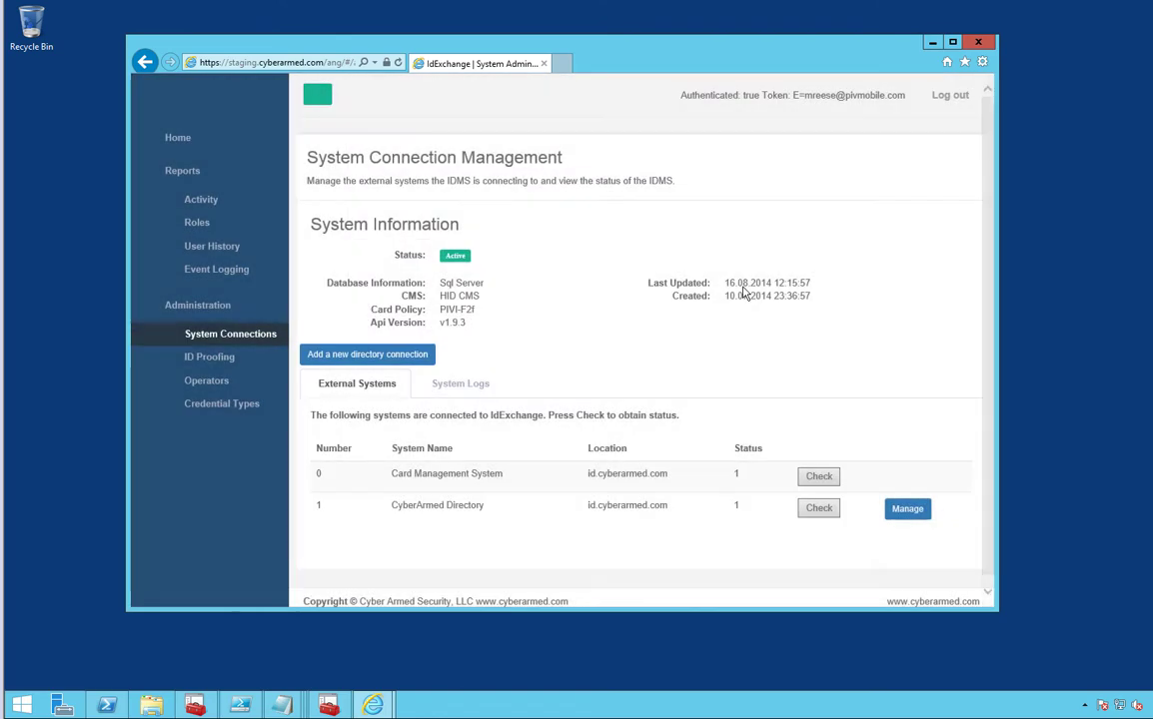
left_click(816, 509)
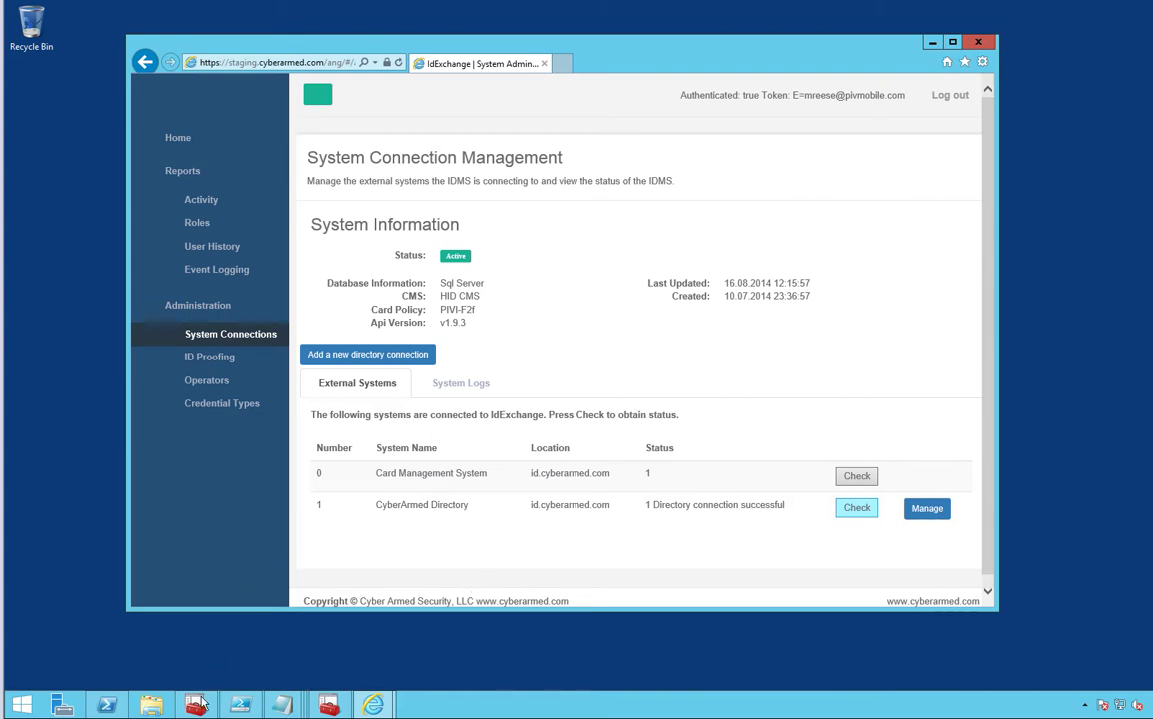
Step: Switch to IIS Manager, open the Application Settings of the IDMS site's WebApi application and widen the Name column
mouse_move(201, 705)
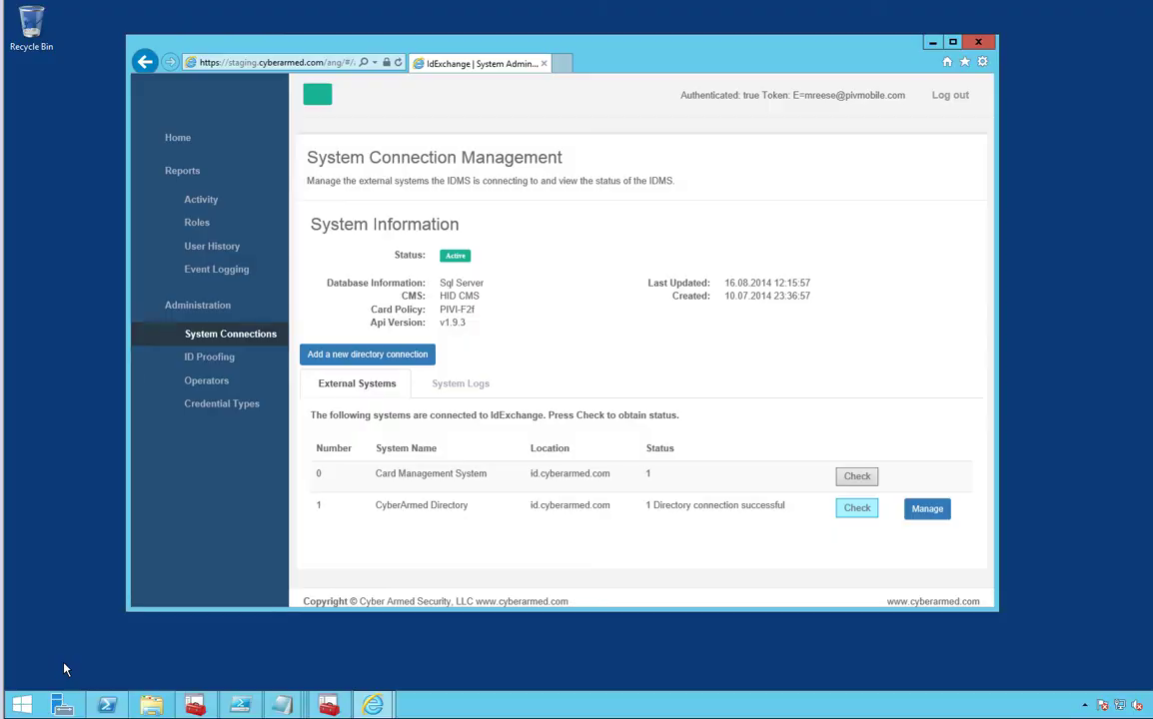
key("super")
type("iis")
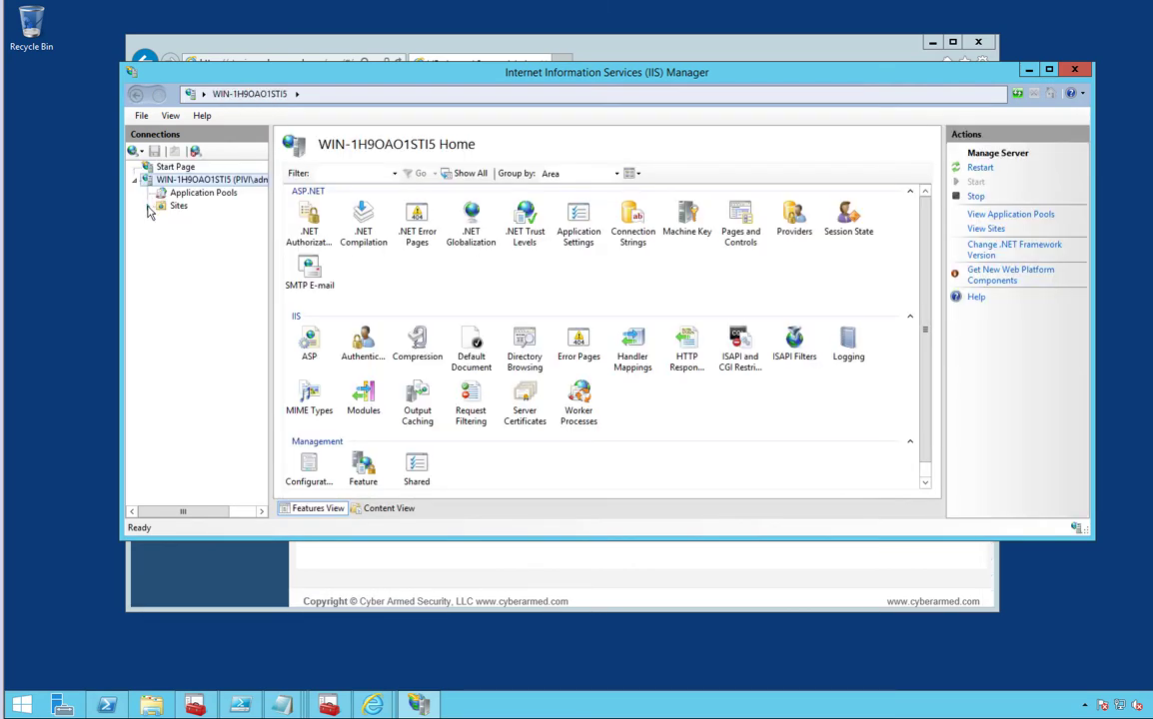
left_click(148, 206)
left_click(161, 232)
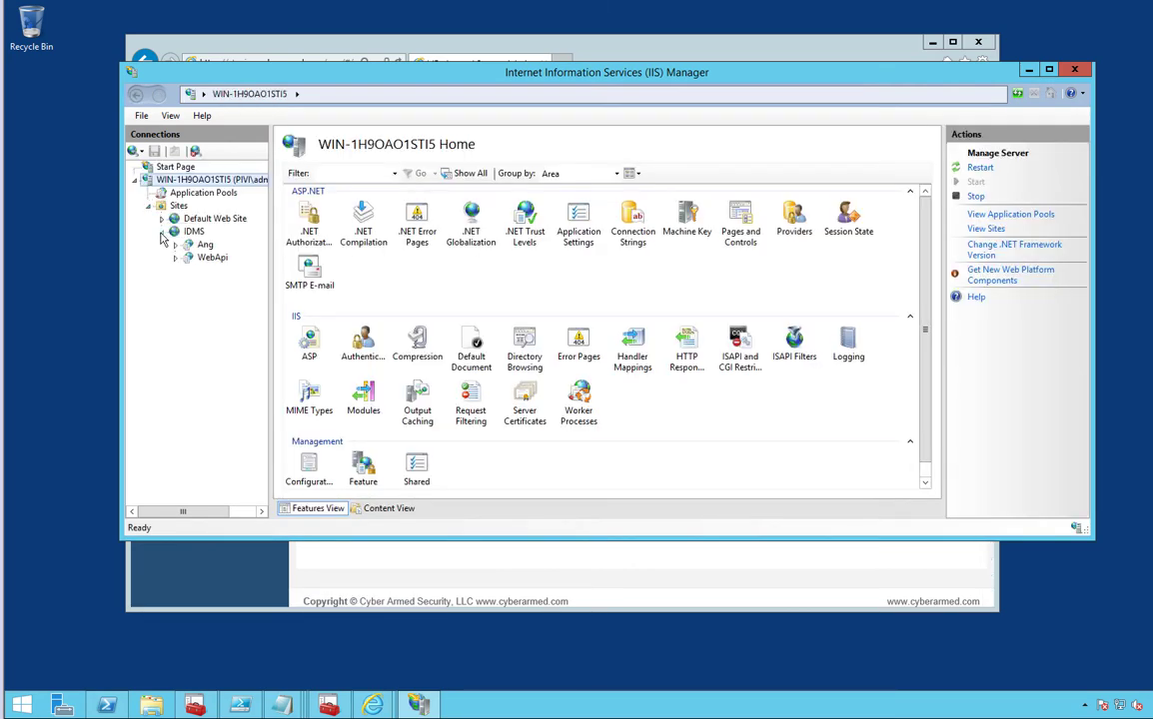
left_click(206, 258)
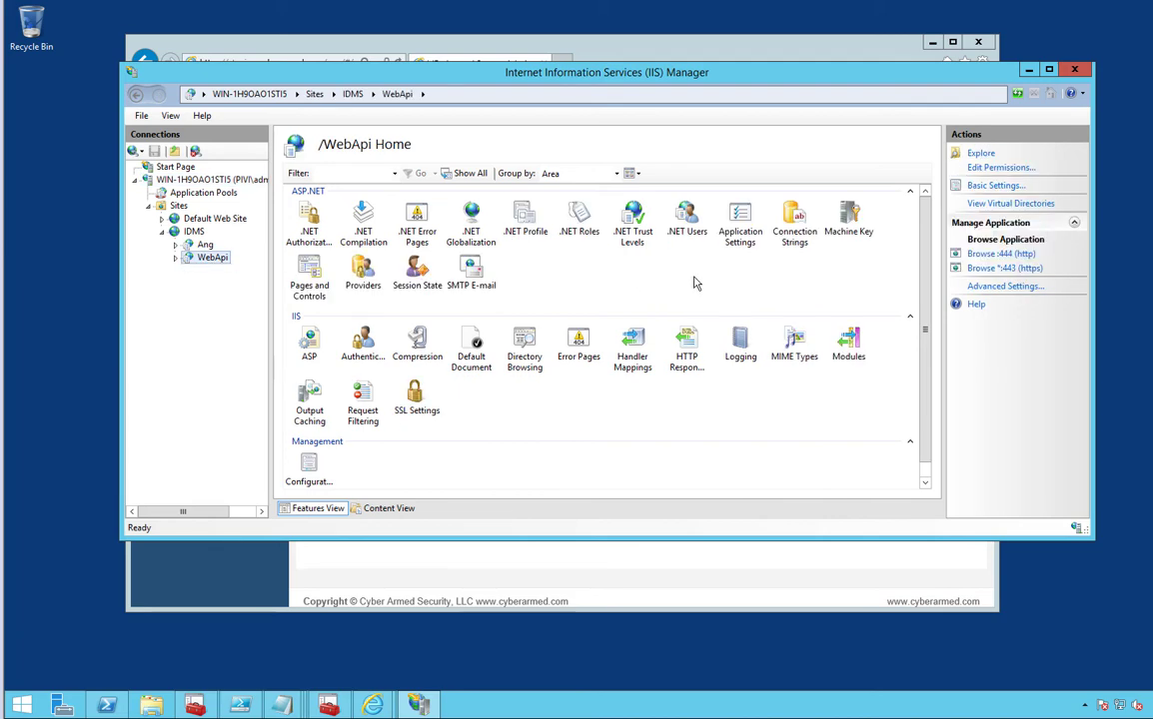
double_click(739, 222)
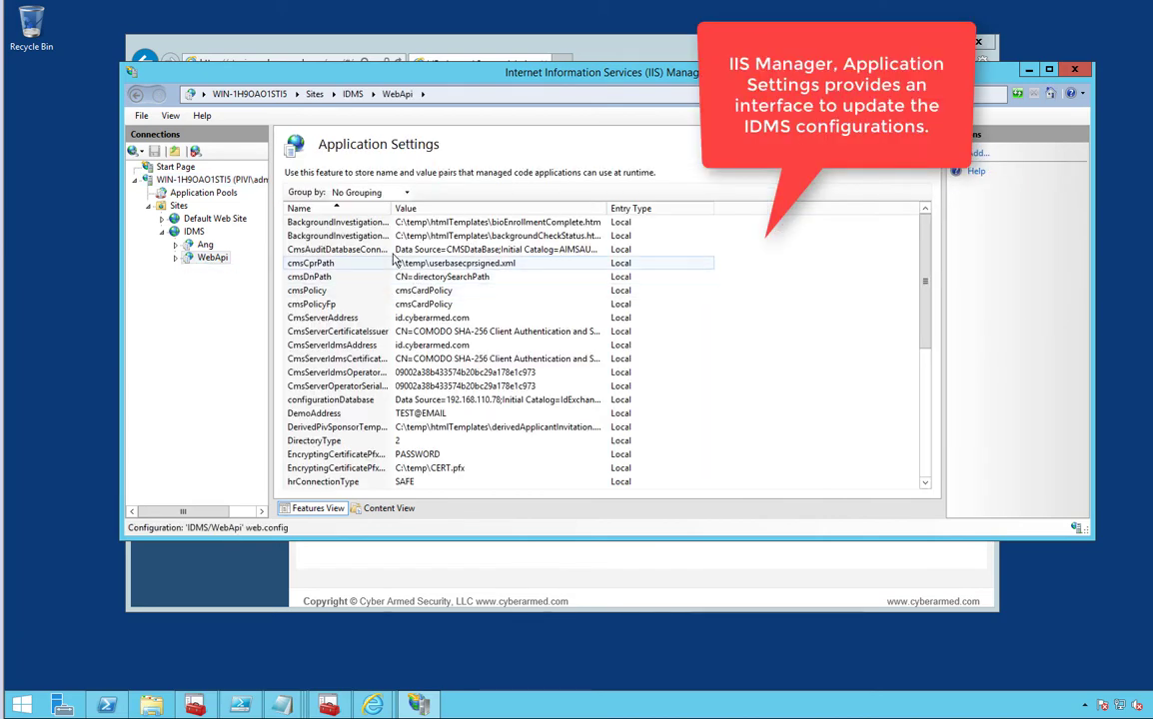
left_click_drag(391, 207, 462, 211)
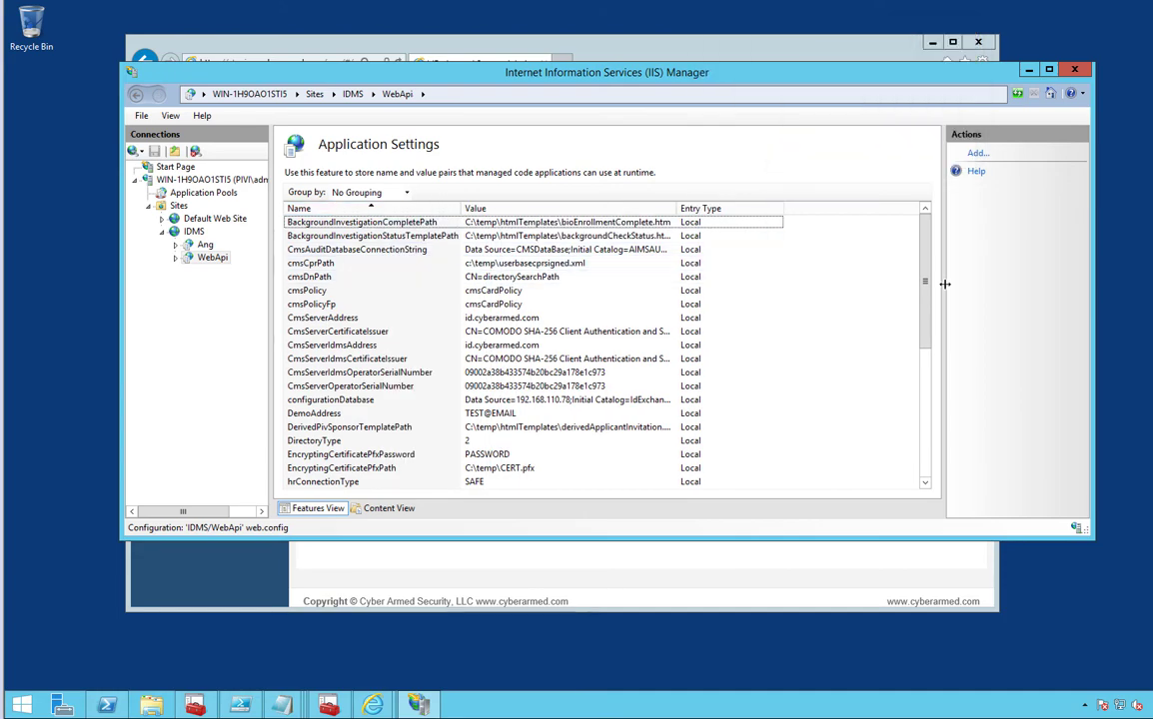
Step: Set the cmsDnPath application setting to CN=TestUsers,CN=Users,DC=cyberarmed,DC=com
mouse_move(931, 267)
left_mouse_down()
mouse_move(943, 402)
mouse_move(937, 288)
left_mouse_up()
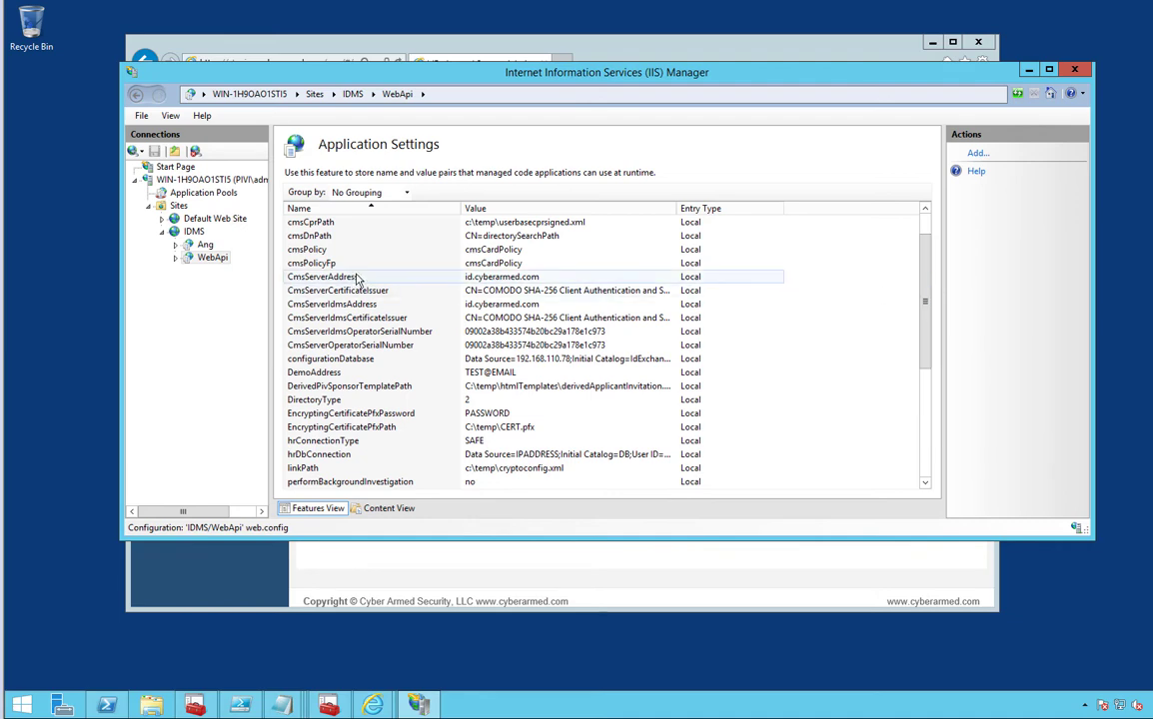
double_click(318, 236)
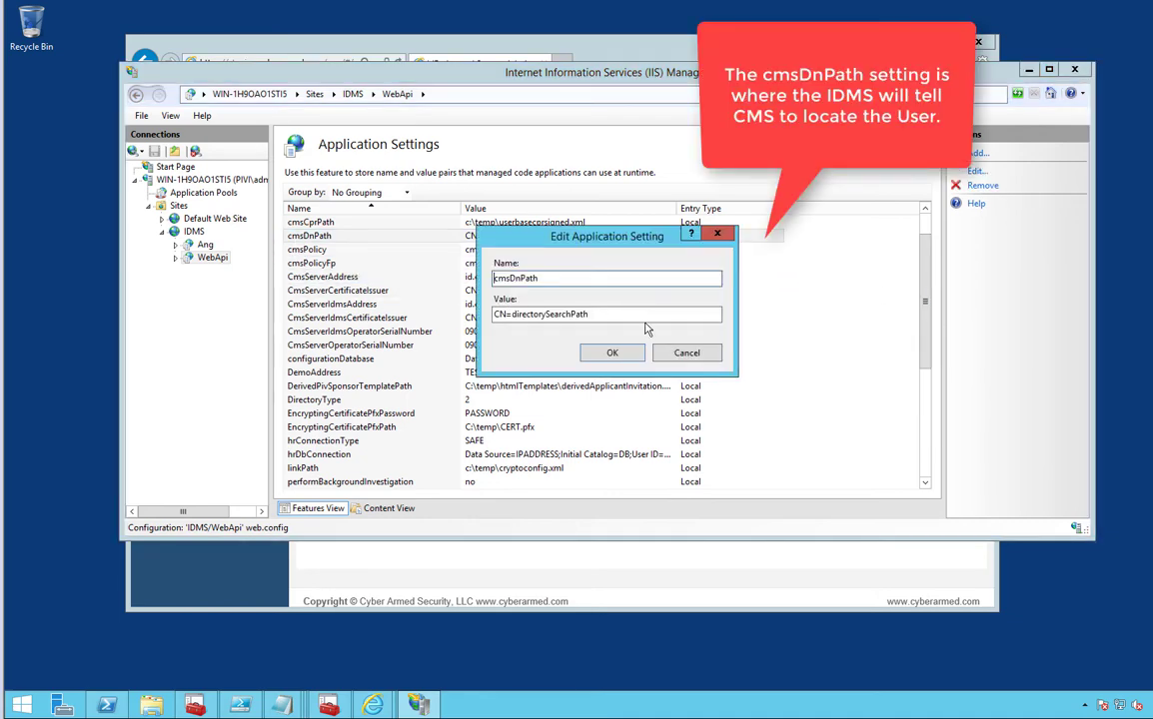
left_click(663, 317)
key("ctrl+a")
key("BackSpace")
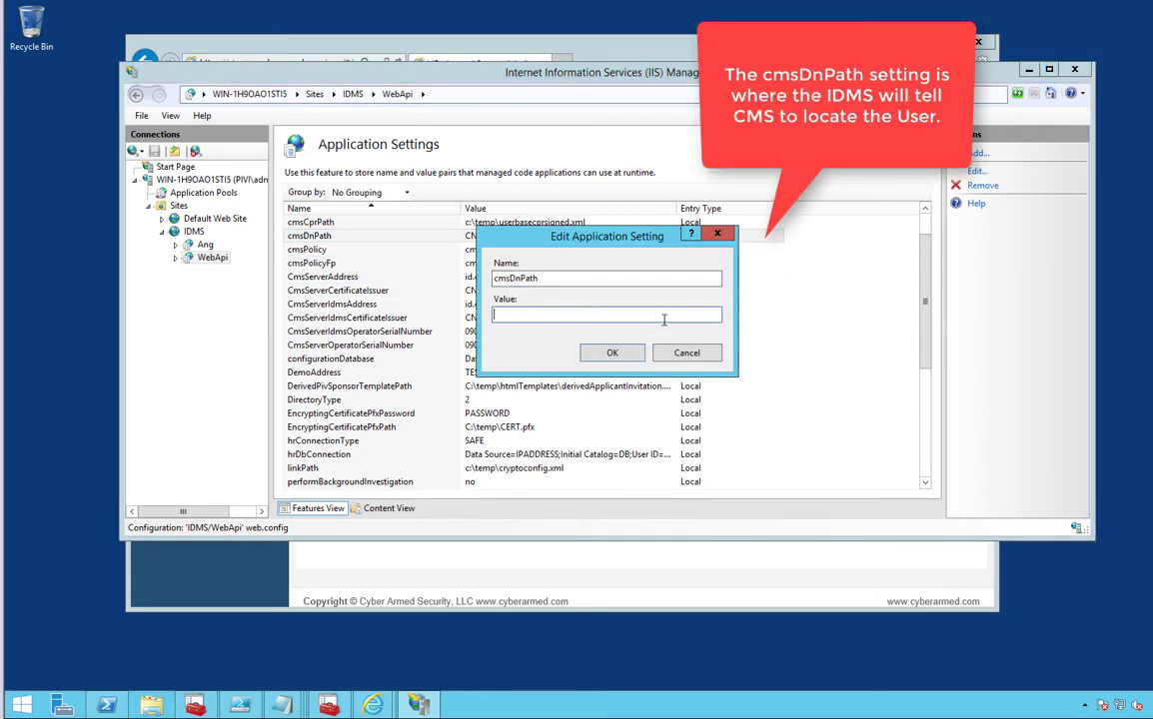
type("CN=TestUsers,CN=Users,DC=cyberarmed,DC=com")
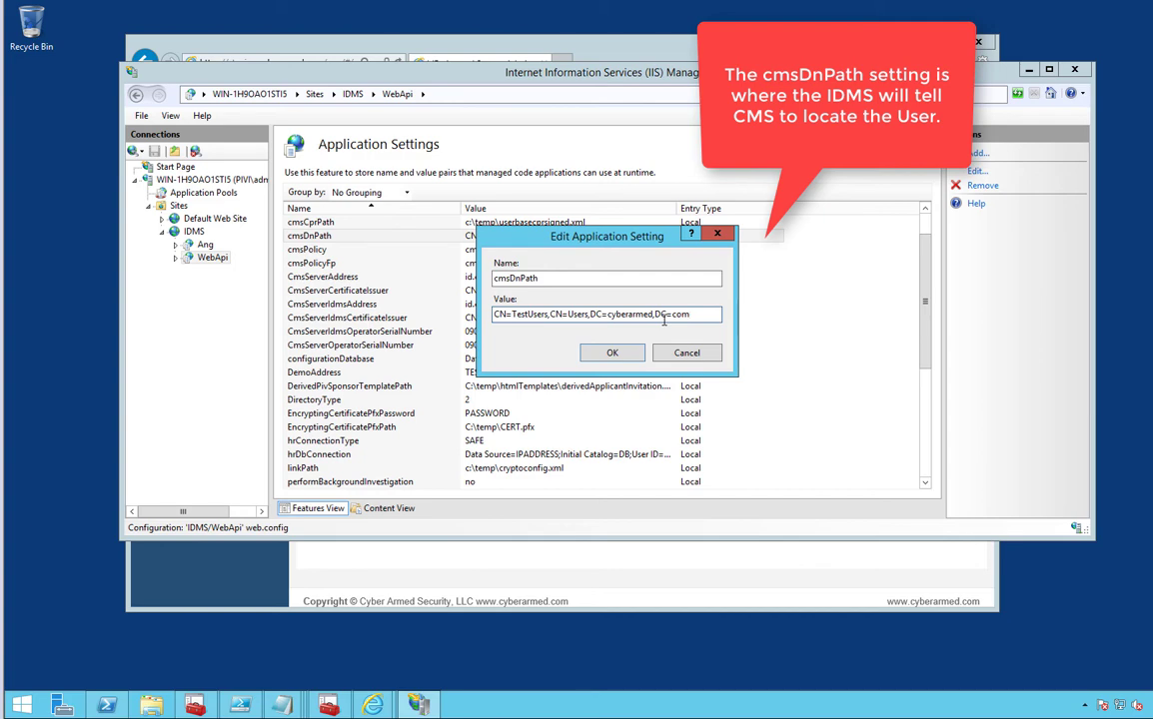
left_click(613, 354)
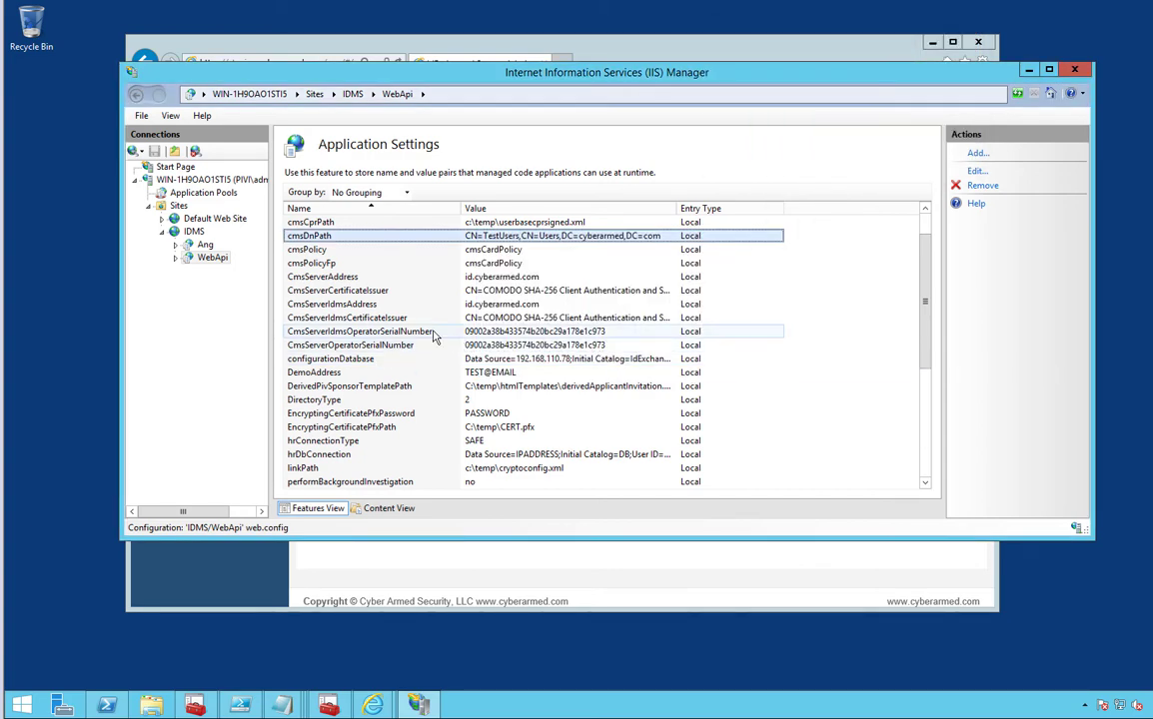
Step: Review the ProvisionAction application setting and accept it with the value 2
scroll(427, 339, "down", 1)
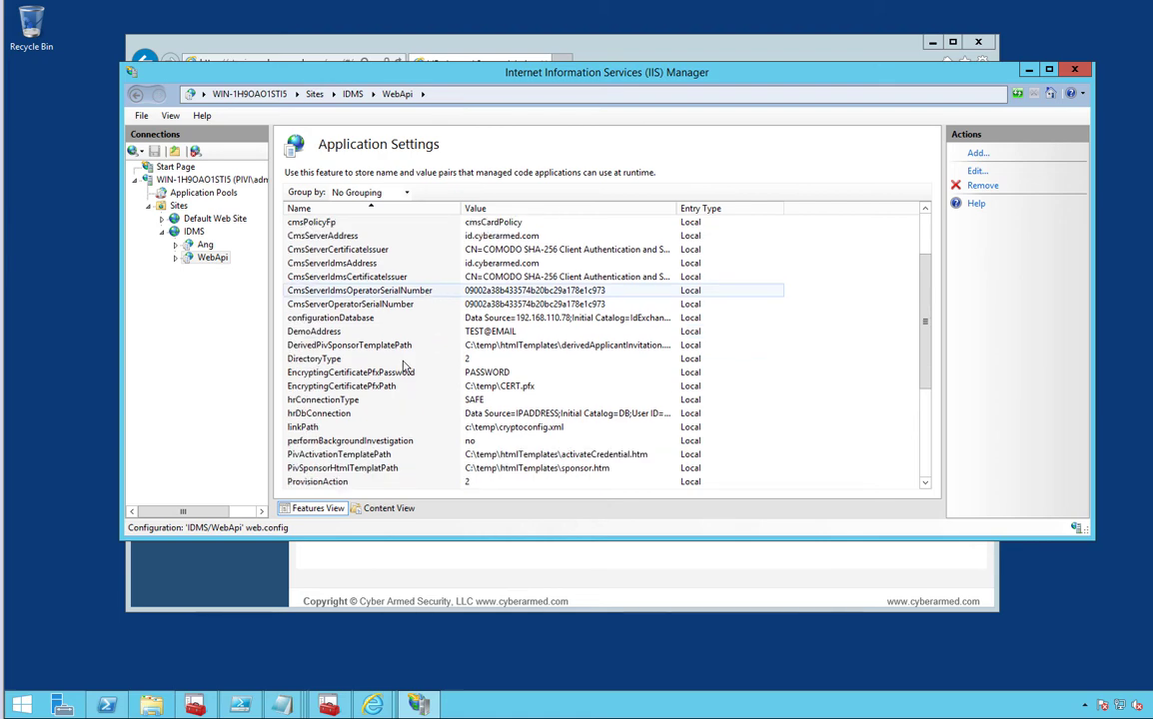
double_click(322, 483)
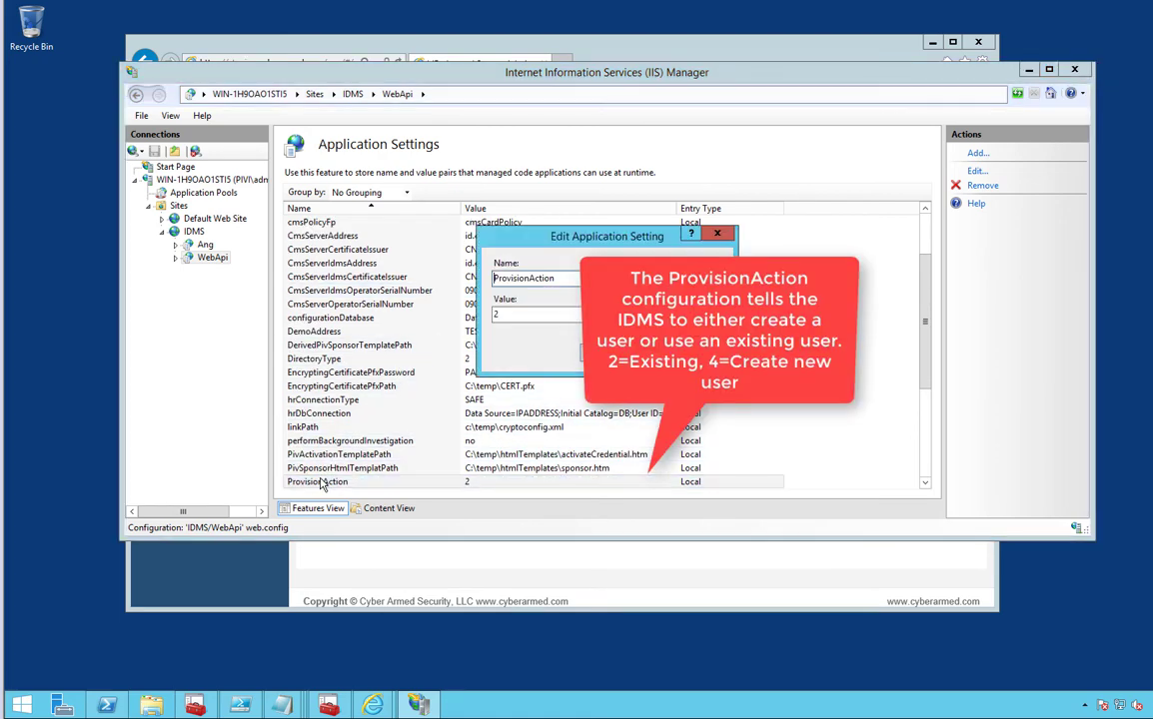
double_click(497, 314)
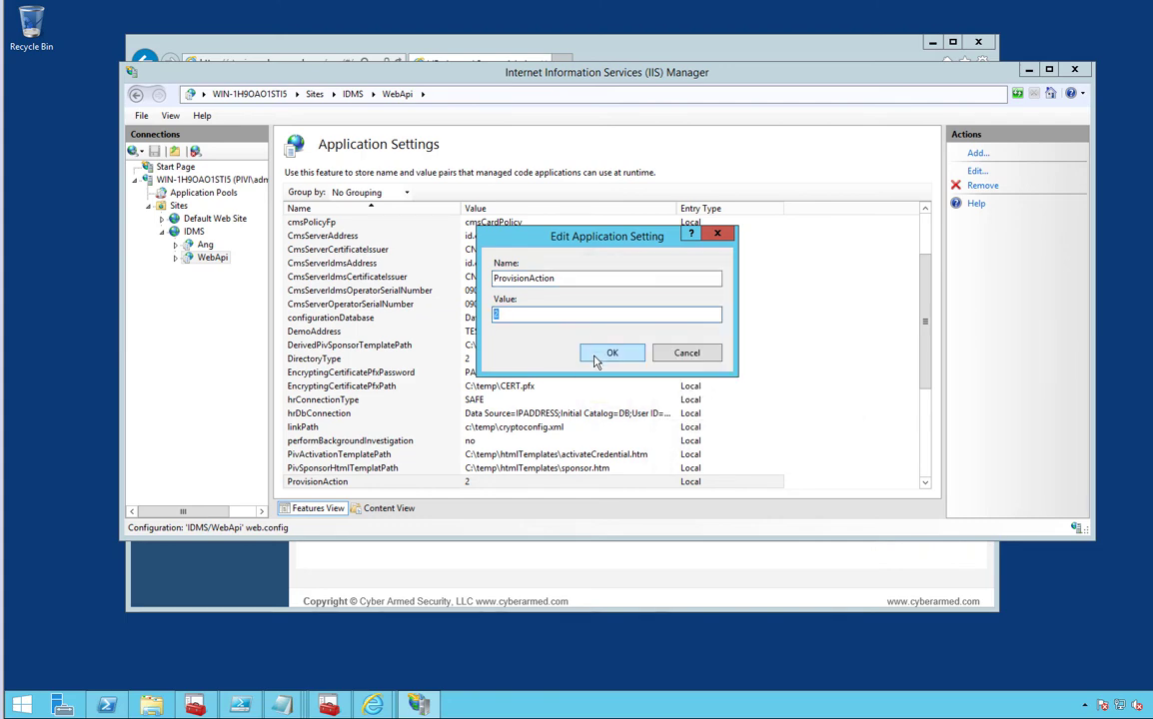
left_click(594, 356)
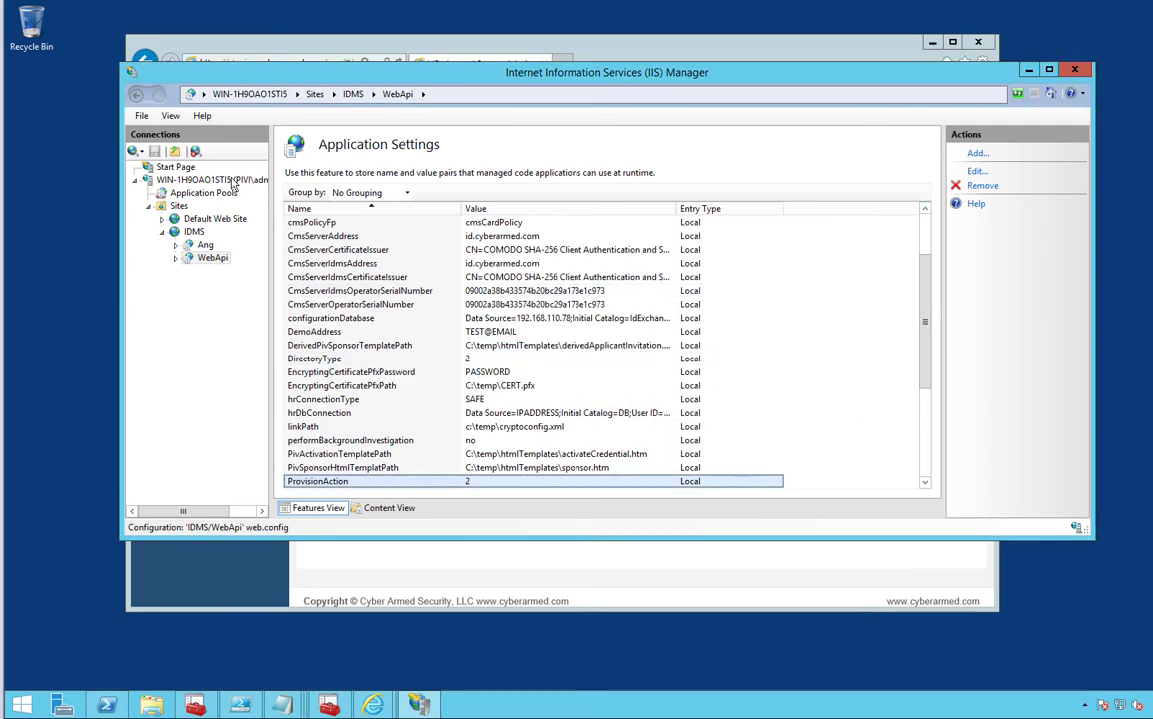
Step: Select the IDMS site, then return to Internet Explorer, reload IdExchange and accept its usage warning
left_click(192, 231)
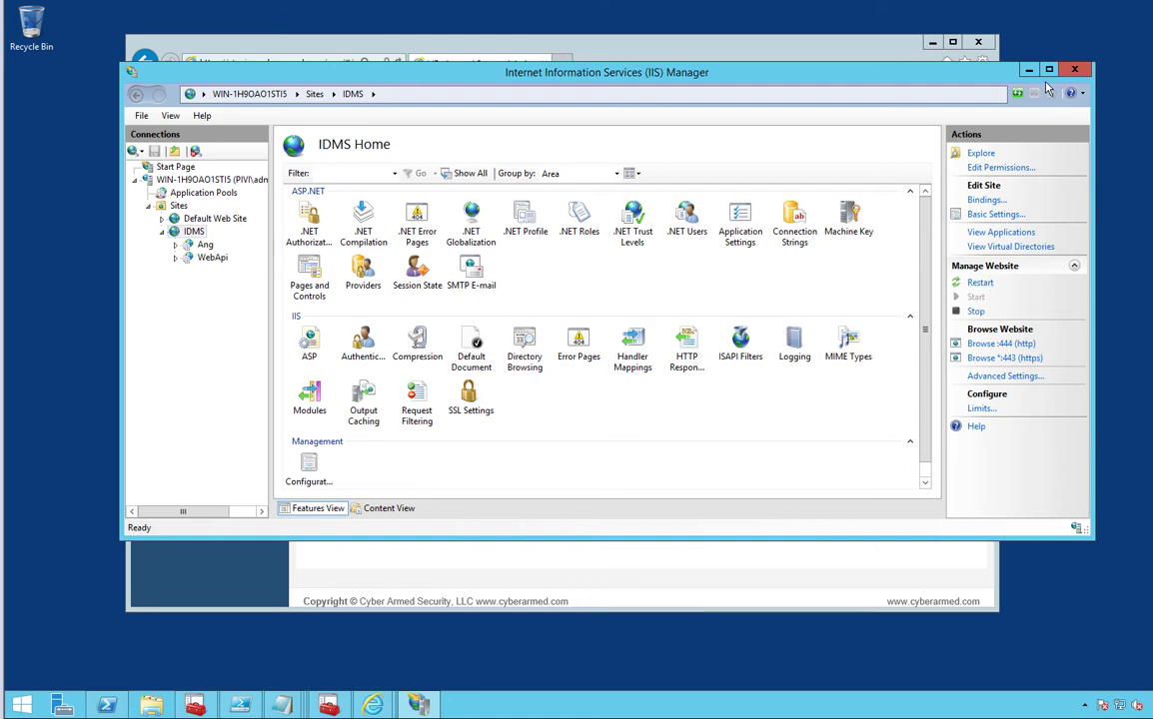
left_click(923, 55)
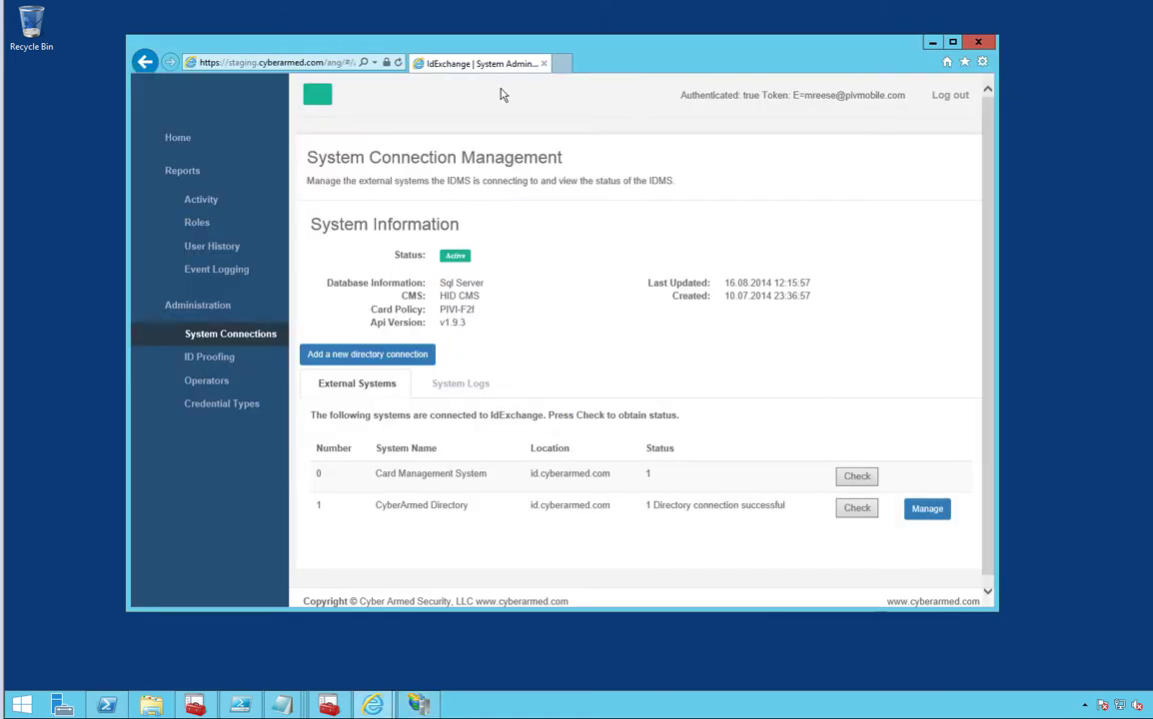
left_click(398, 64)
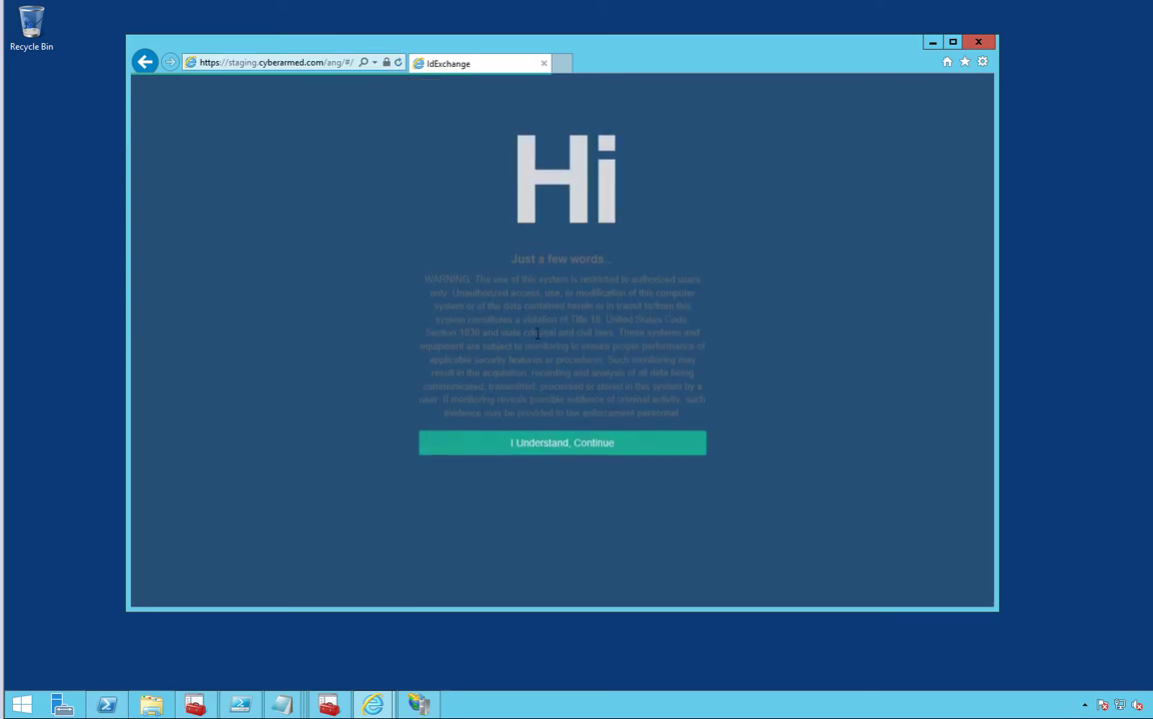
left_click(535, 449)
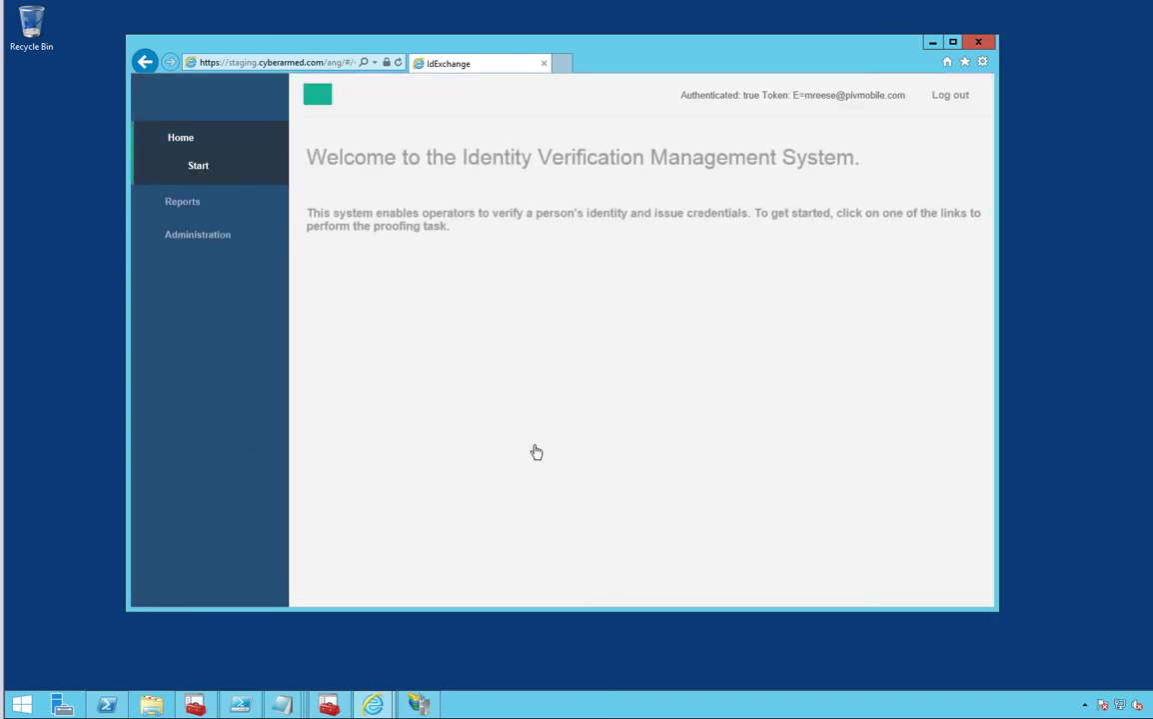
Step: Open the System Connections administration page and recheck the CyberArmed Directory connection
left_click(199, 241)
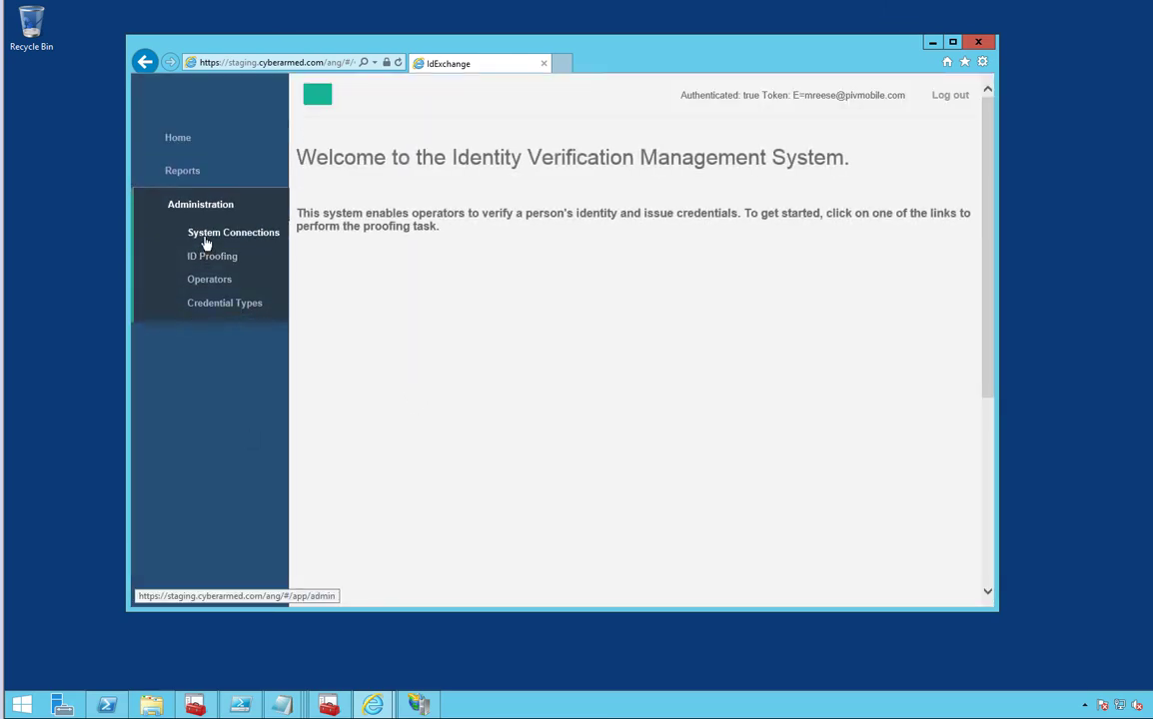
left_click(204, 240)
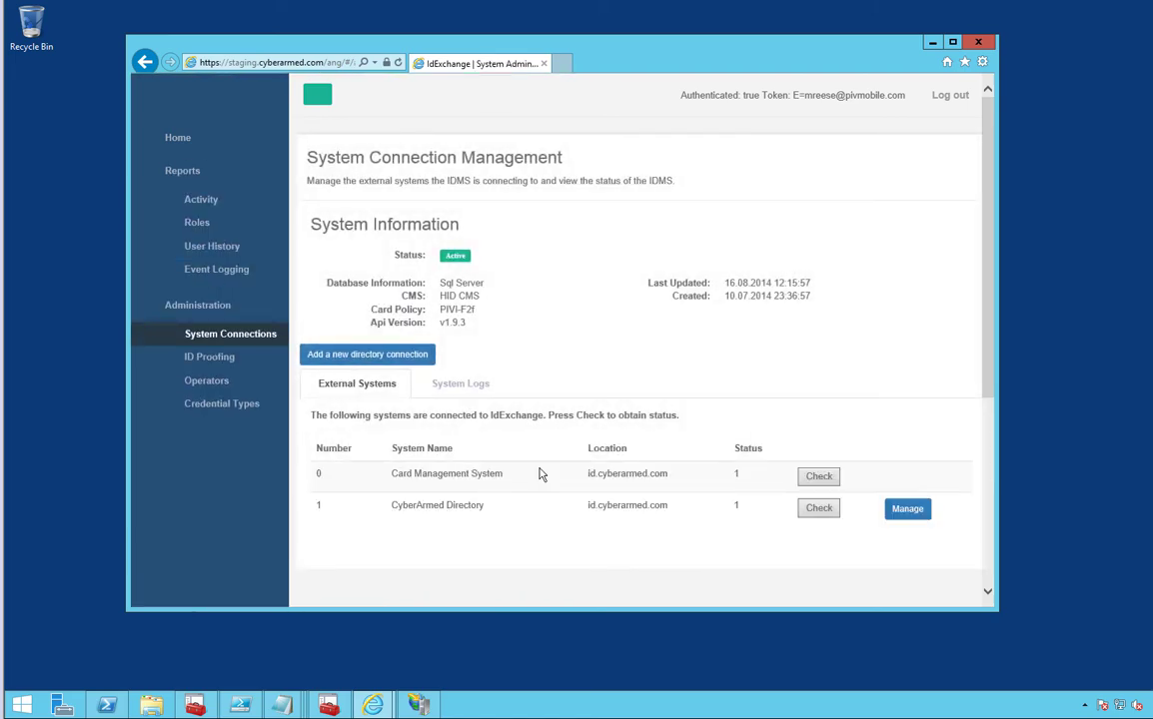
left_click(821, 511)
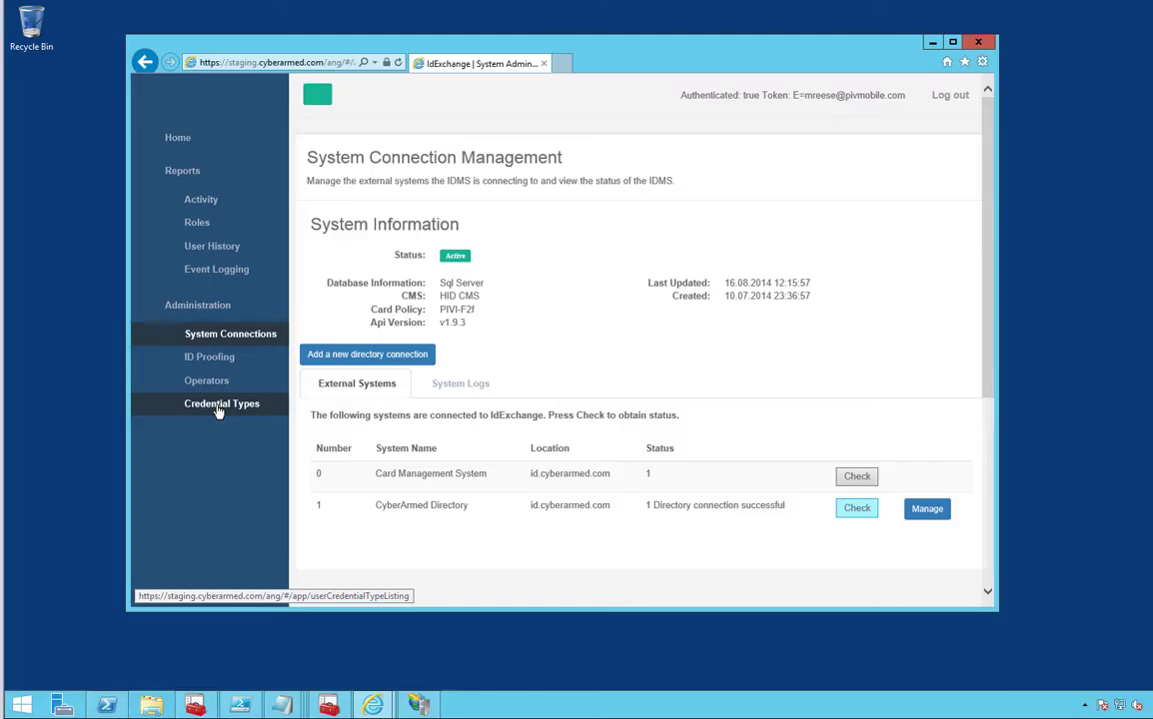
Step: Start a new credential policy from the Credential Types administration page and name it High Assurance Administrators
left_click(220, 413)
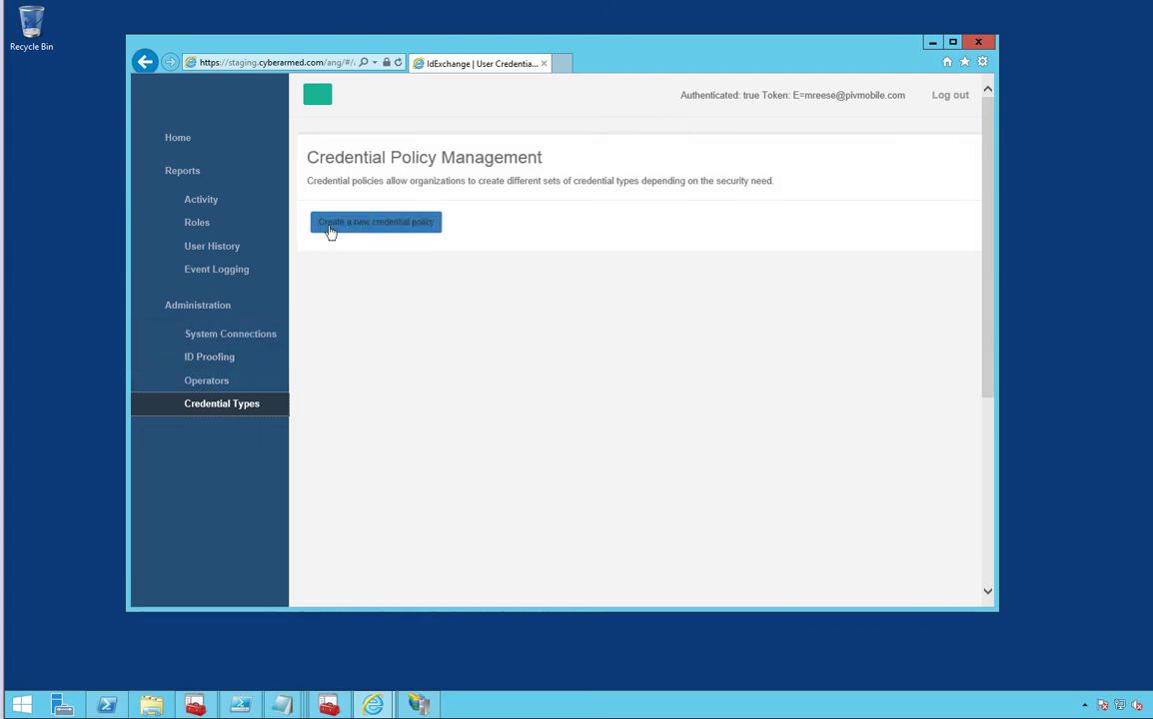
left_click(331, 226)
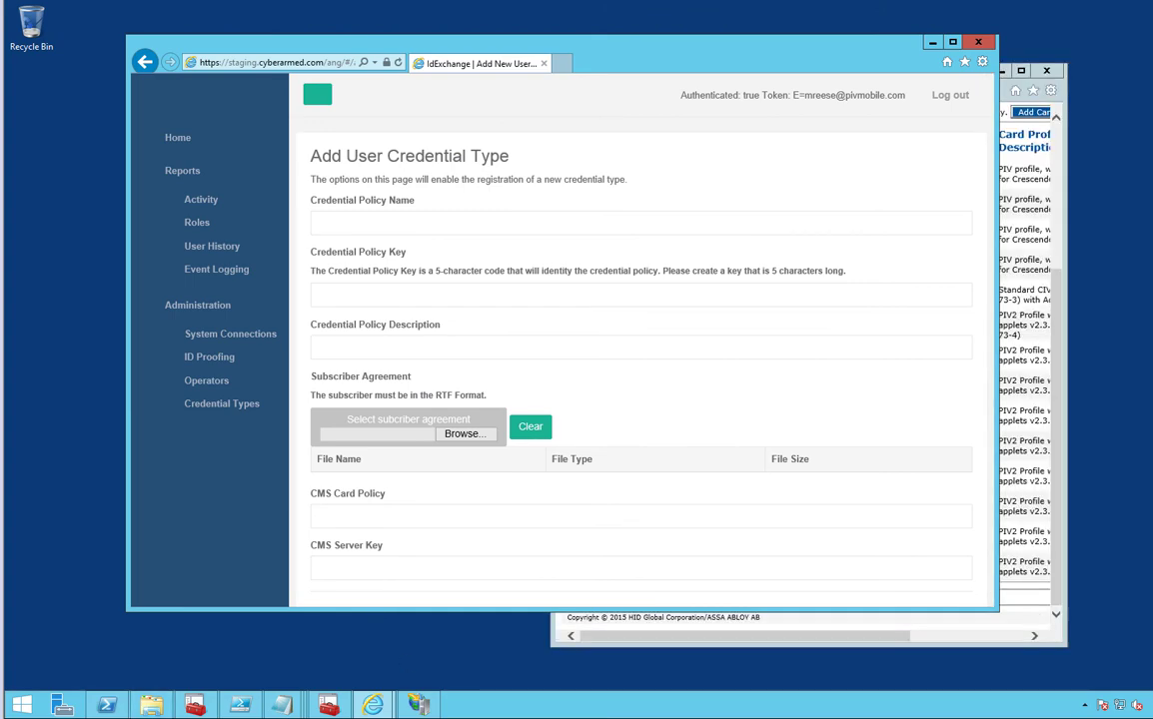
left_click(355, 229)
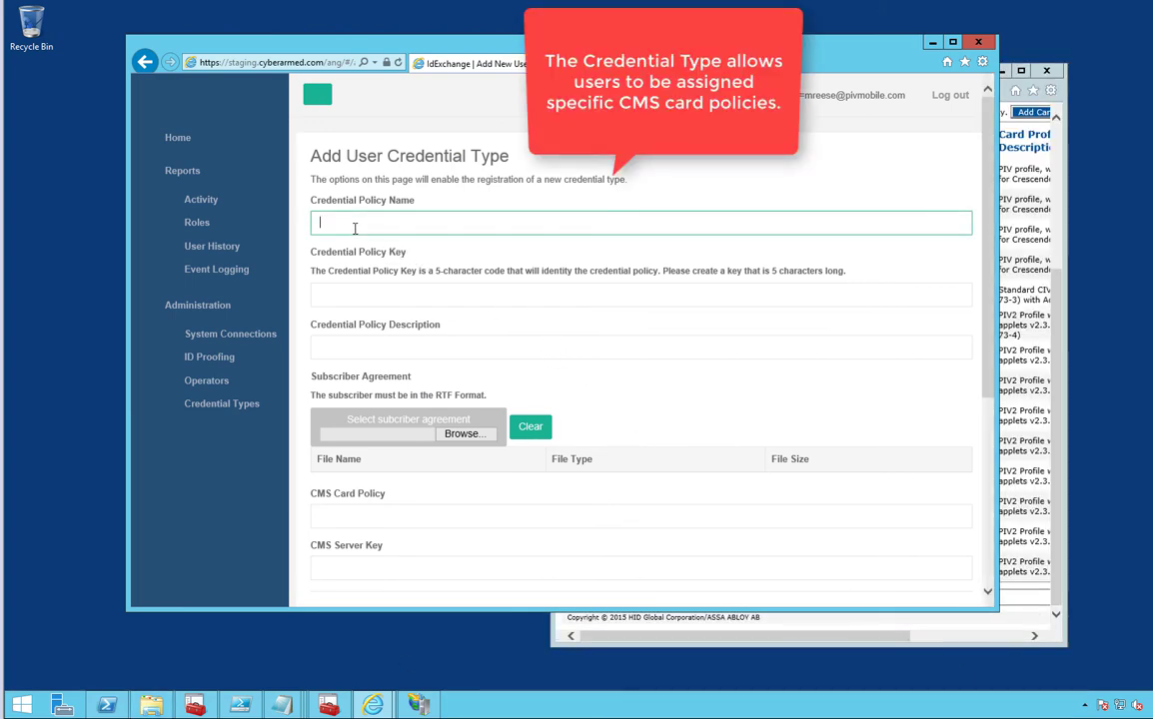
type("High Assur")
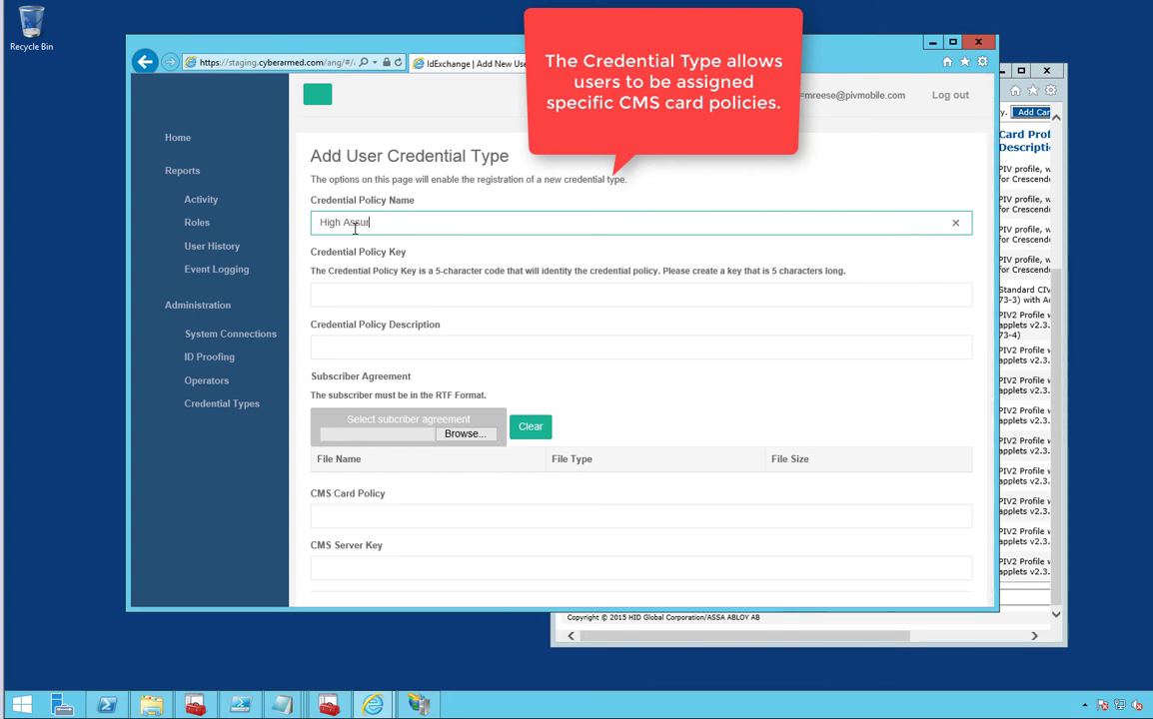
type("ance Admi")
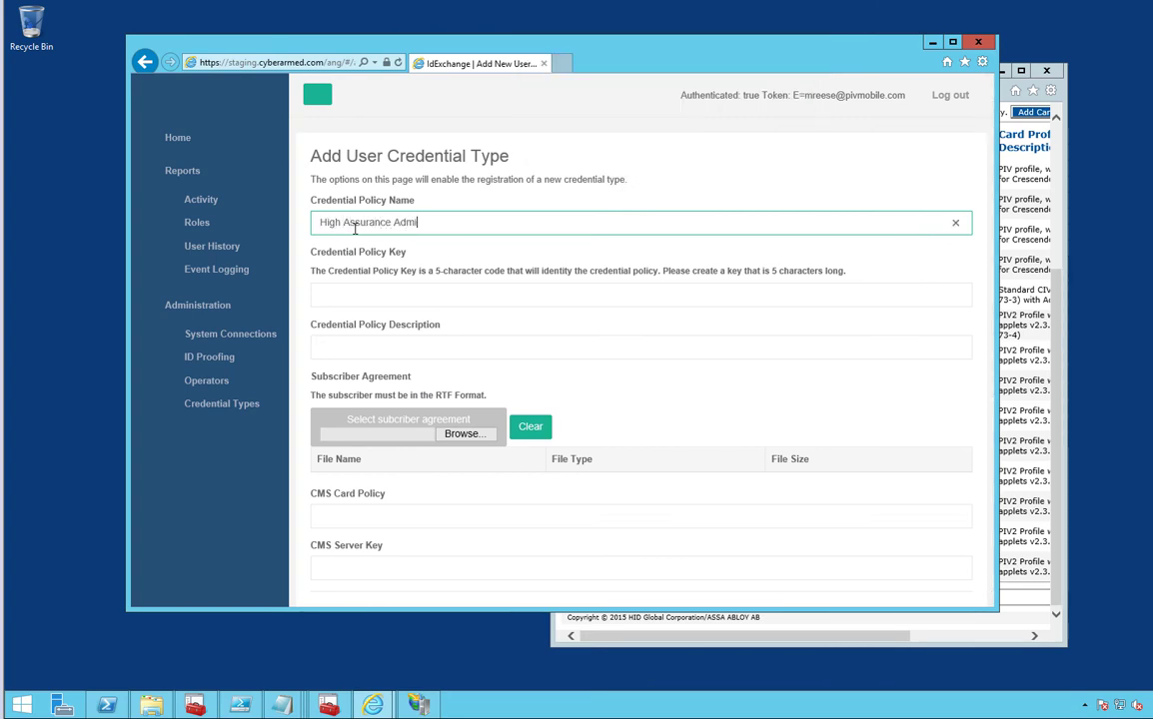
type("nistrators")
Step: Set the credential policy key to HGADM and the description to "Credentials for security administrators"
key("Tab")
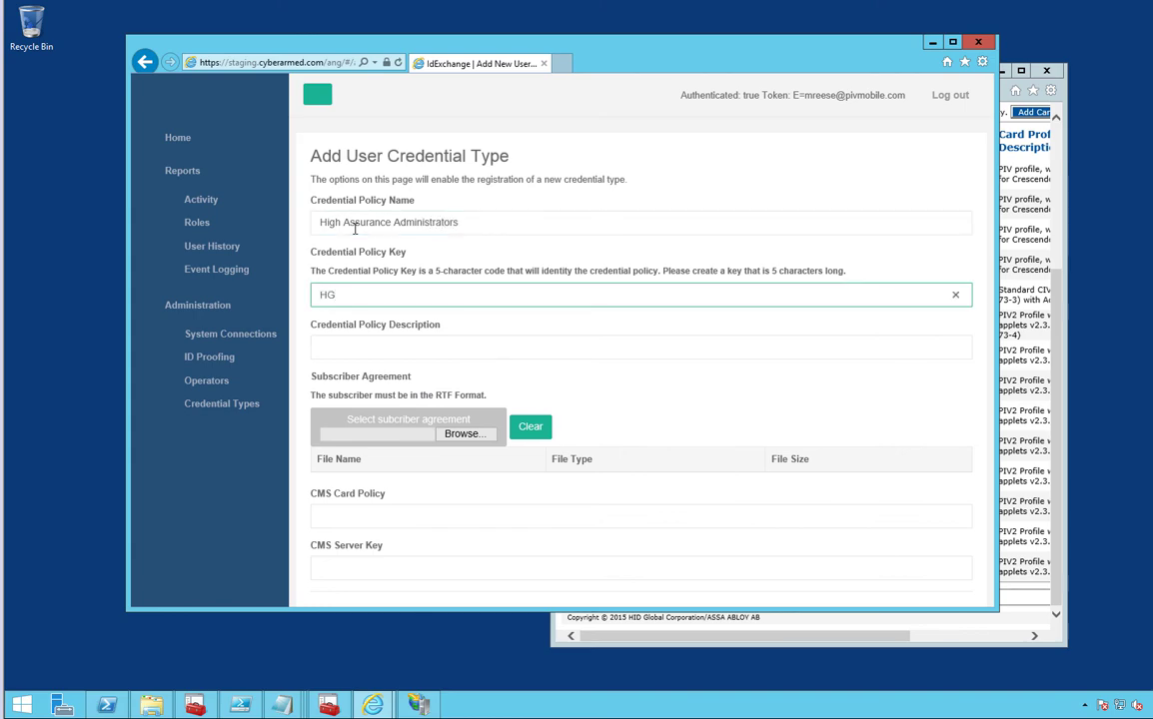
key("Tab")
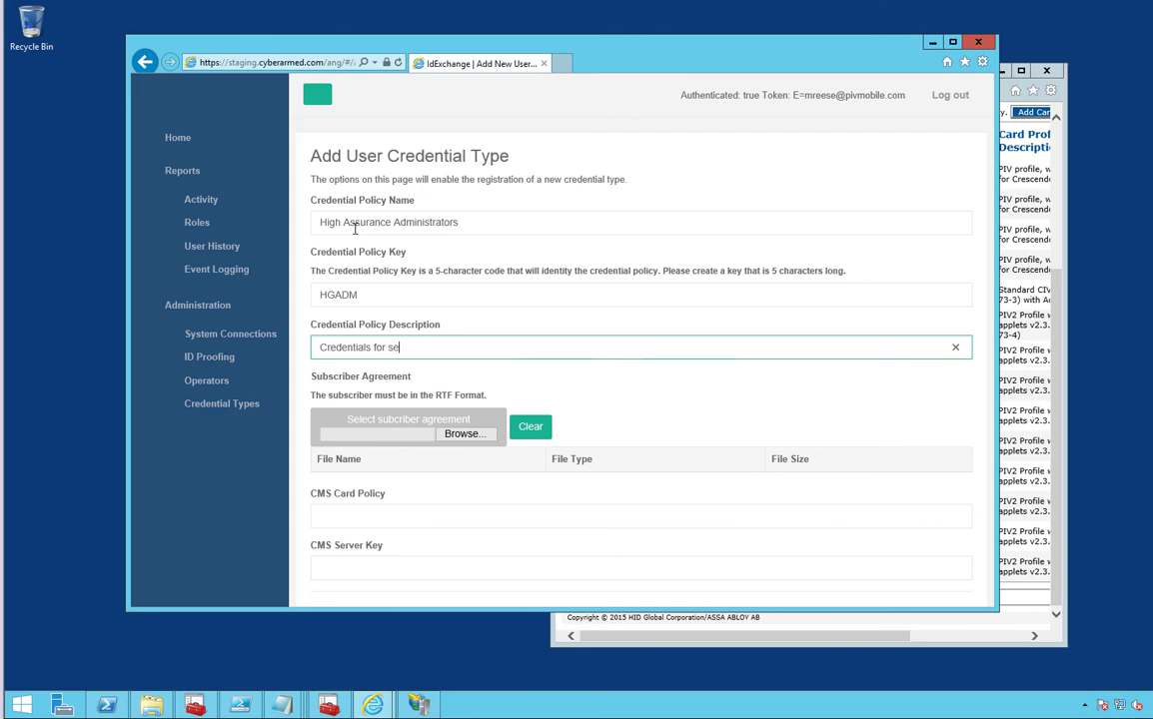
type("Credentials for security administrators")
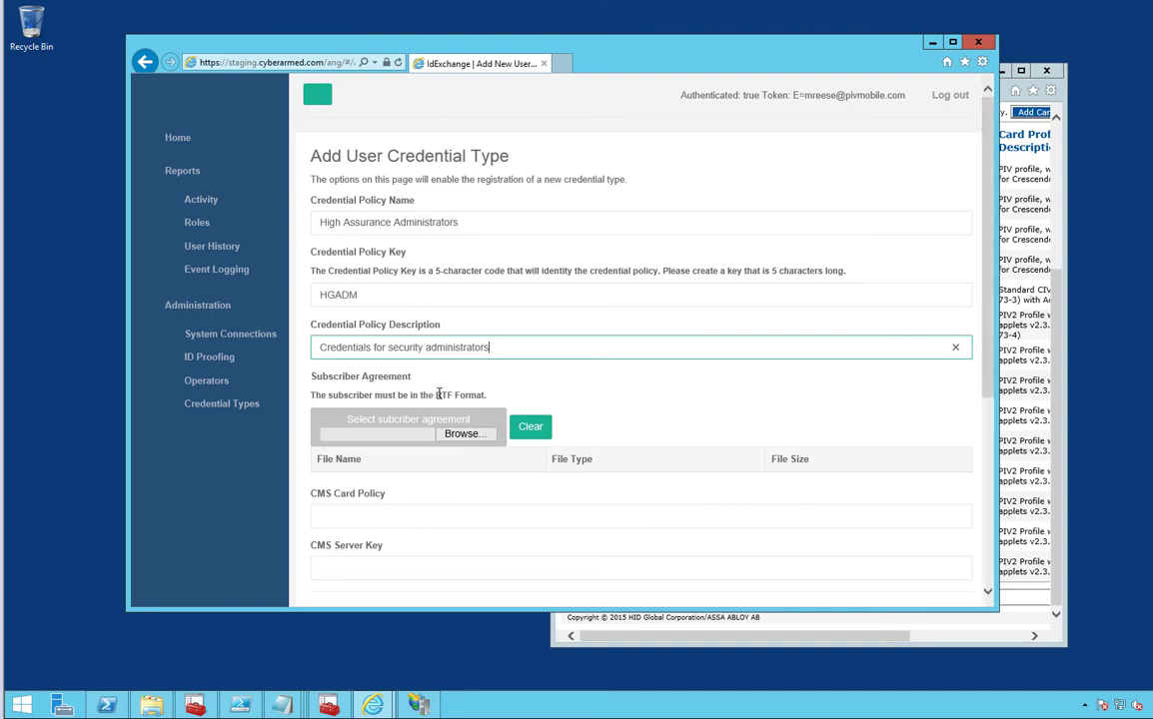
Step: Attach the subscriber RTF file from C:\SiteSpecificTrustCertificates as the subscriber agreement
left_click_drag(436, 395, 381, 390)
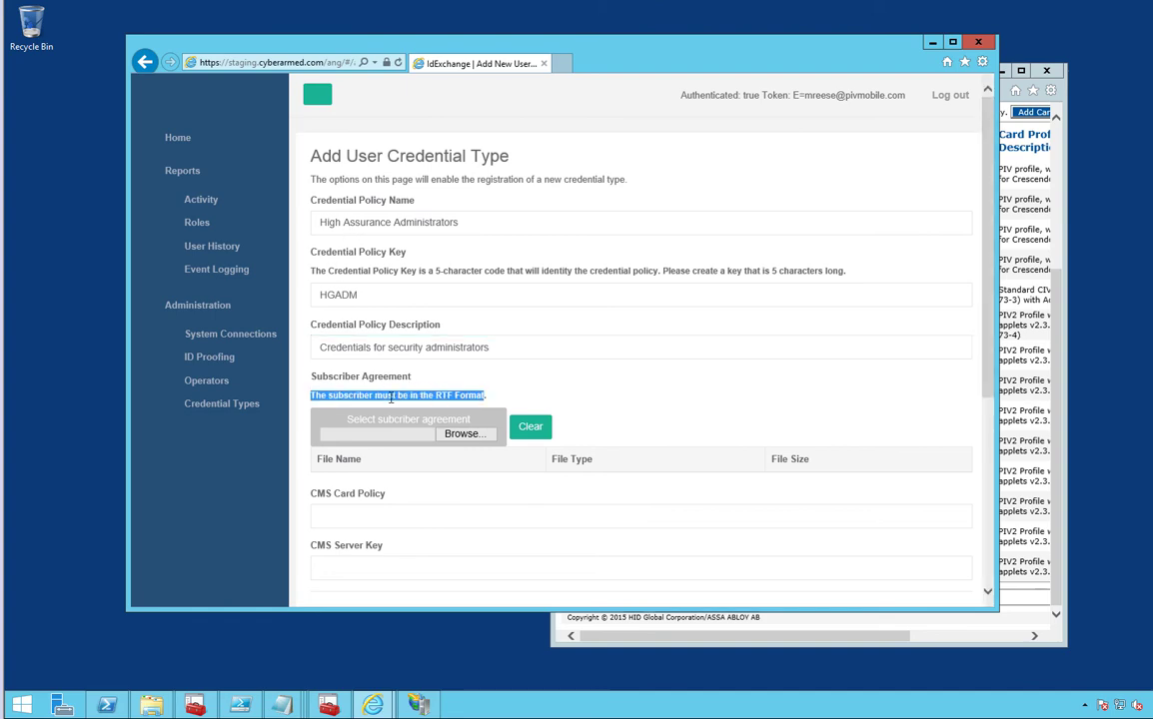
left_click(411, 415)
left_click(458, 434)
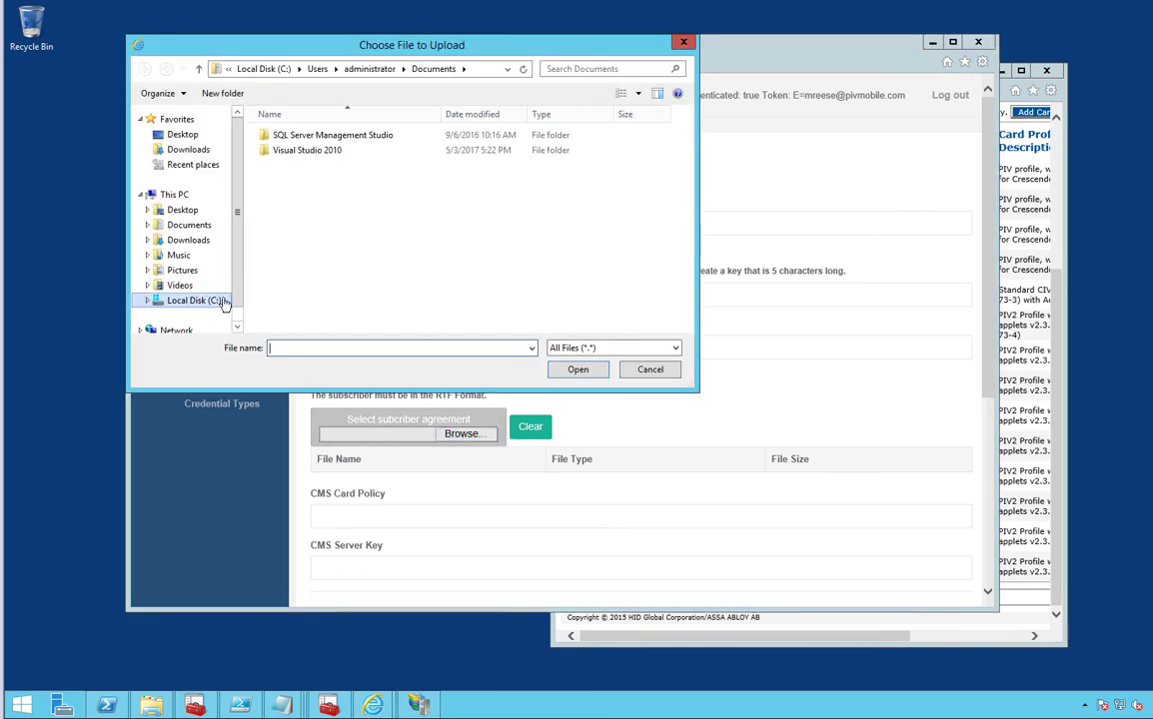
left_click(223, 301)
double_click(400, 237)
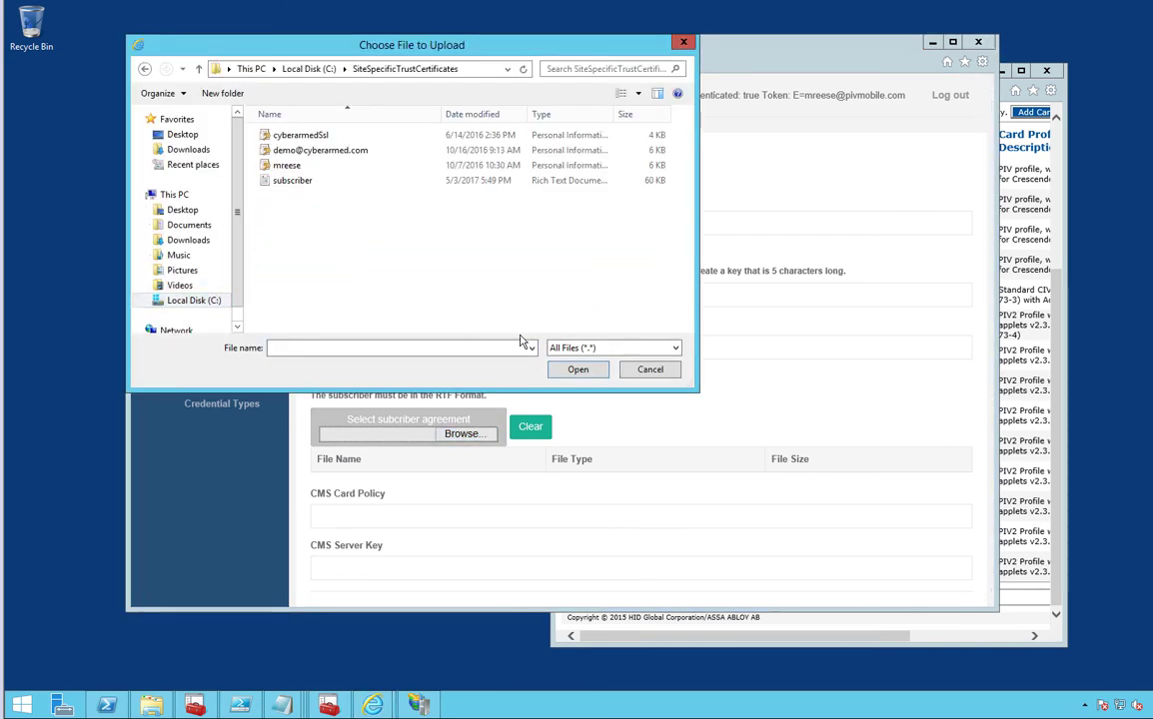
left_click(284, 183)
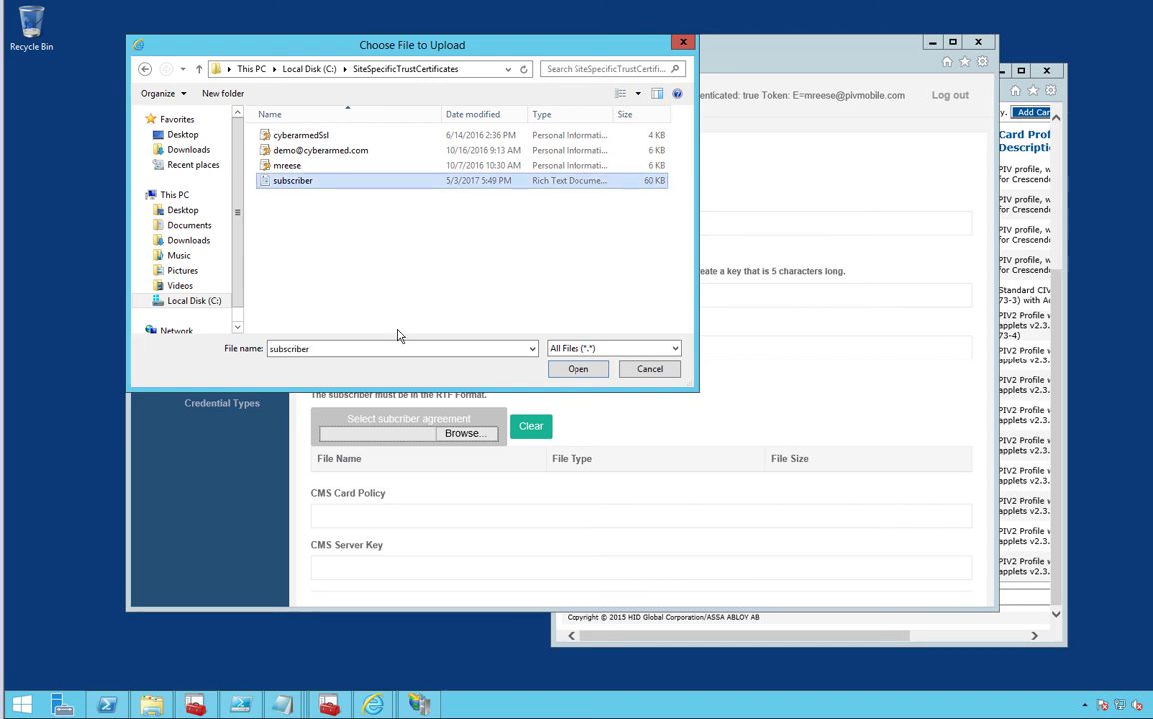
left_click(577, 370)
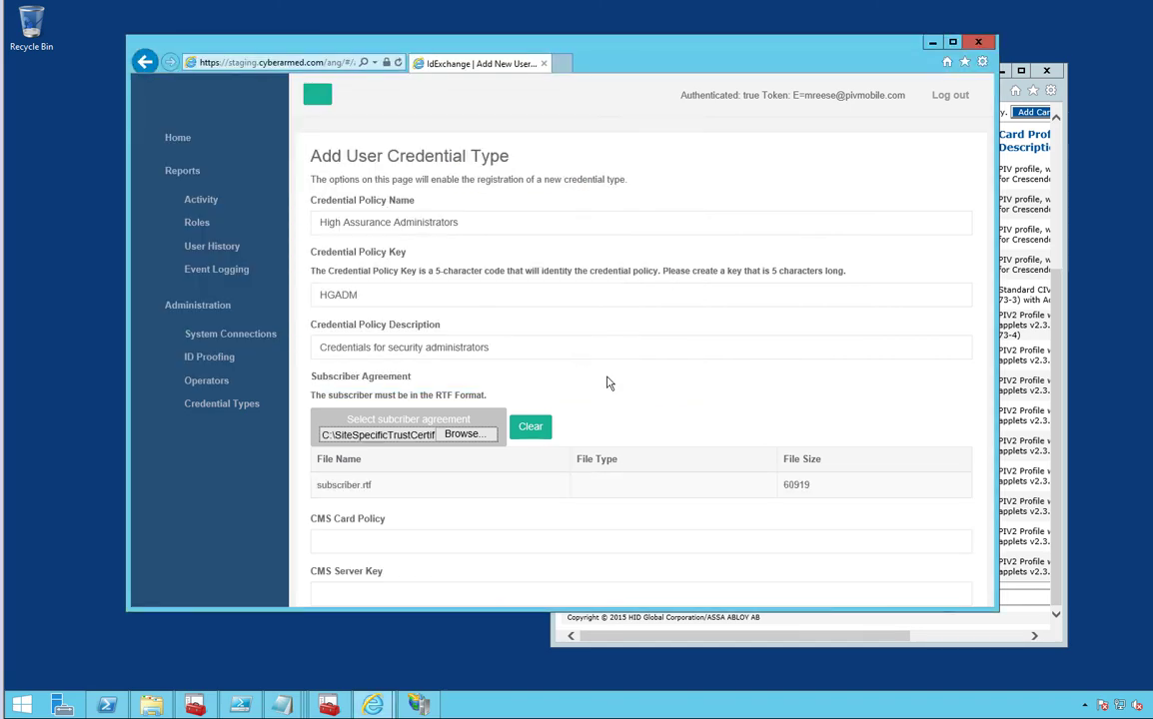
Step: Copy the card policy name Oberthur.v8.v1 from the ActivID window into CMS Card Policy, and set the CMS Server Key to id.cyberarmed.com
scroll(626, 381, "down", 3)
left_click(358, 380)
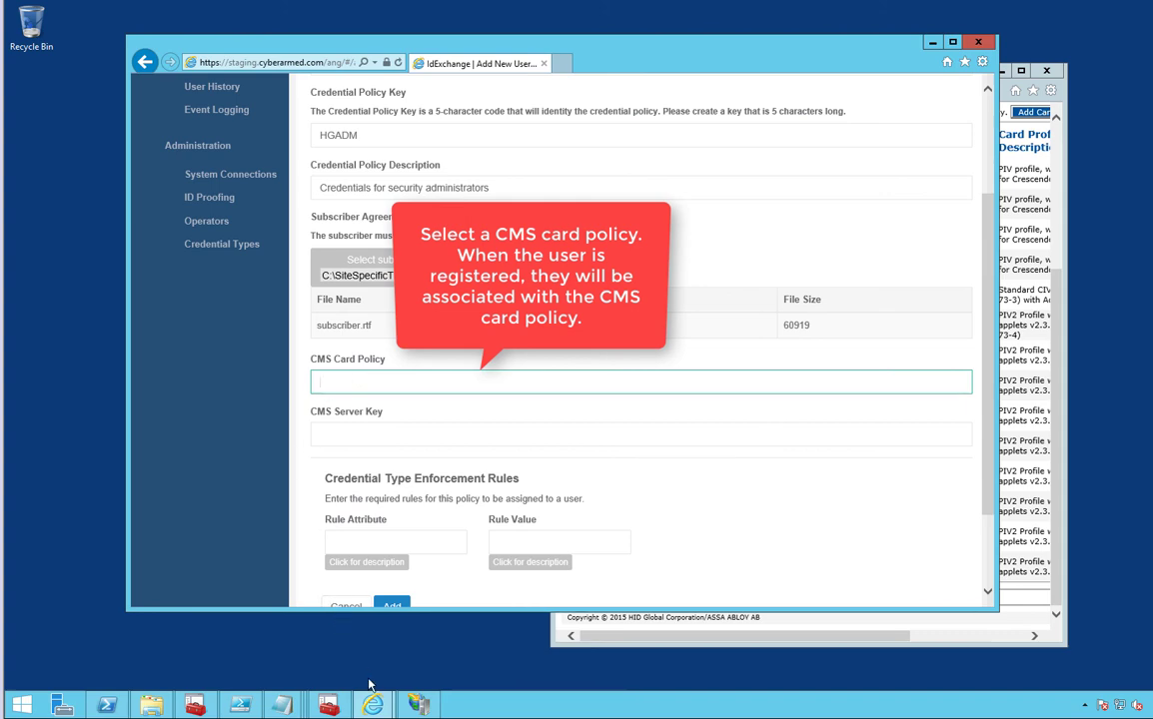
mouse_move(371, 703)
left_click(448, 597)
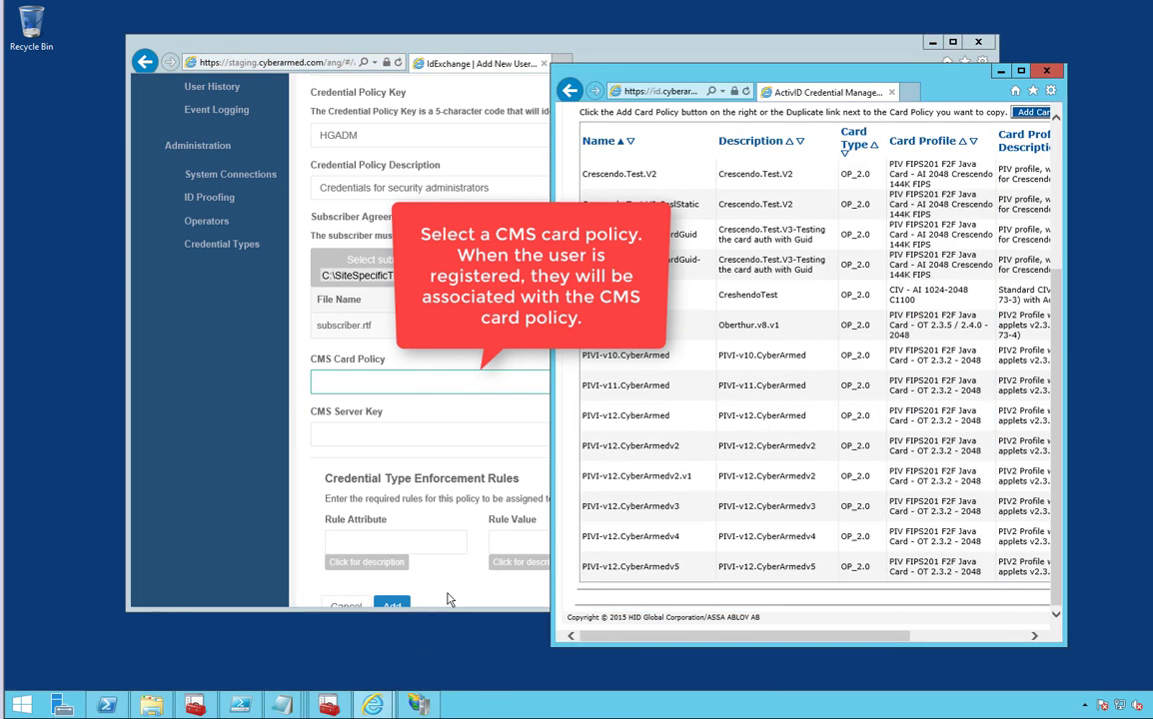
double_click(614, 328)
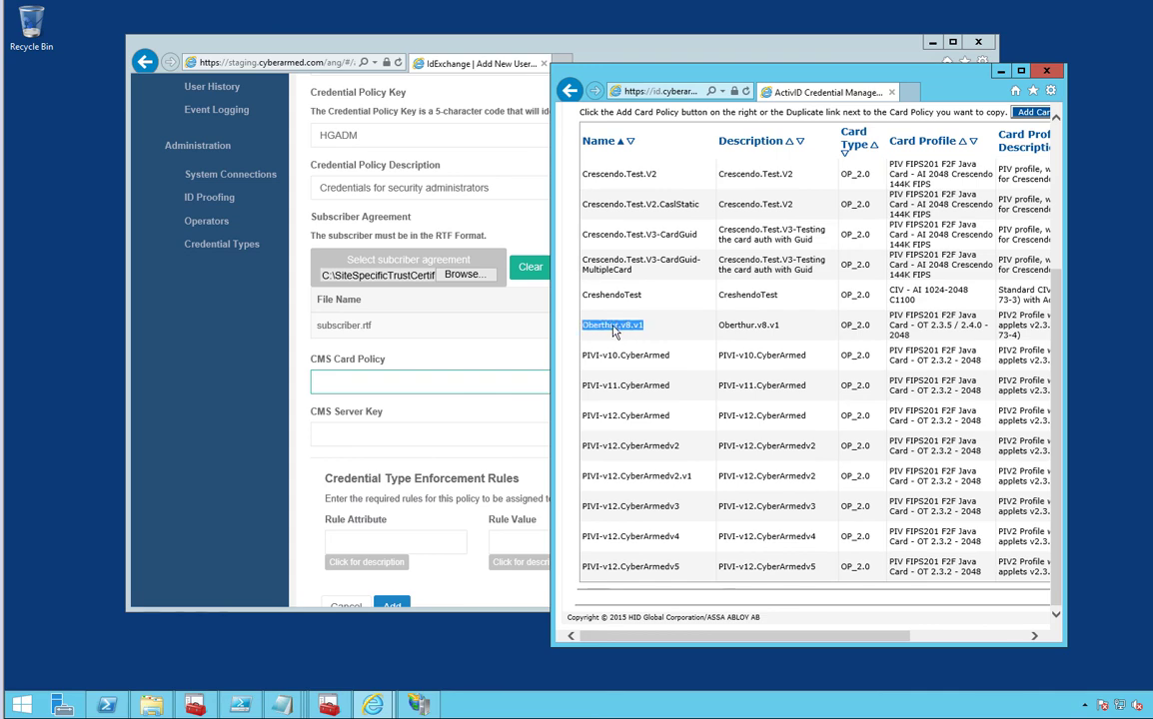
right_click(614, 331)
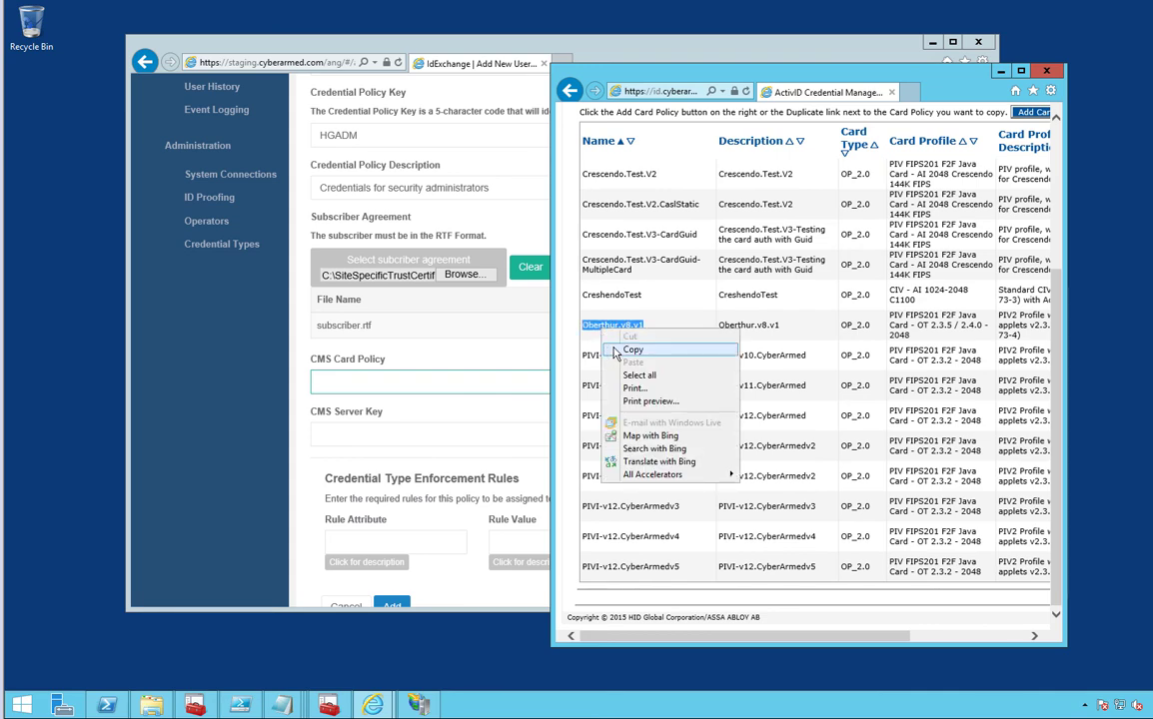
left_click(630, 350)
left_click(371, 383)
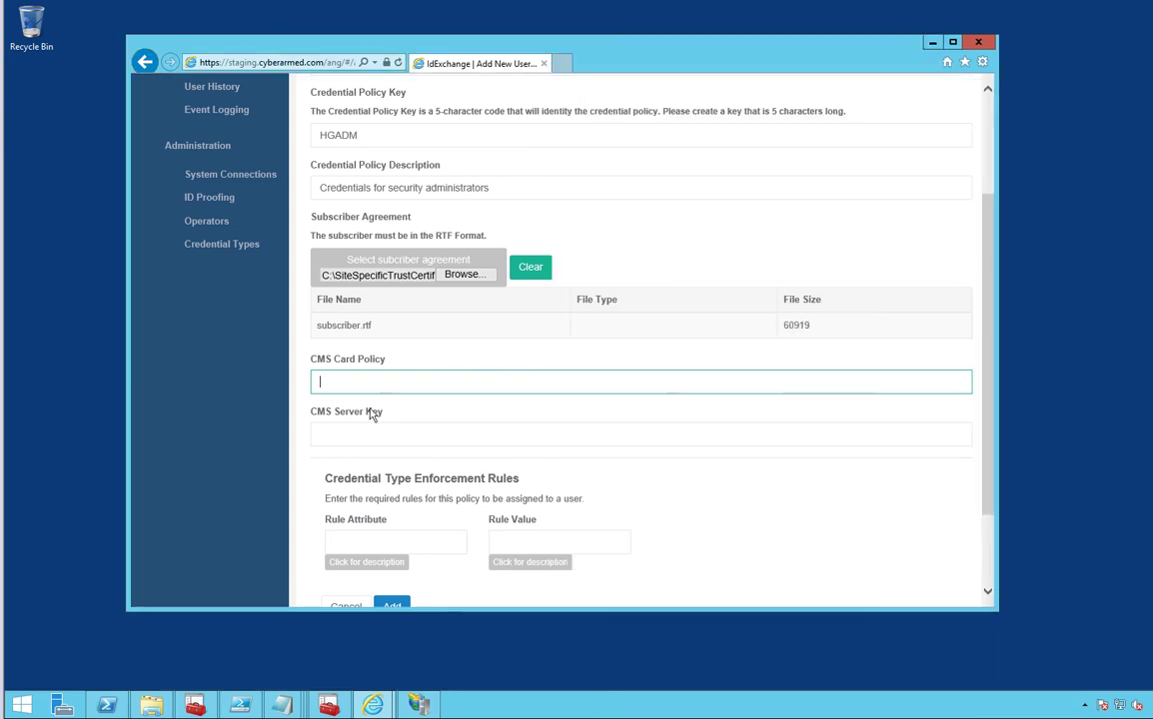
key("ctrl+v")
left_click(363, 440)
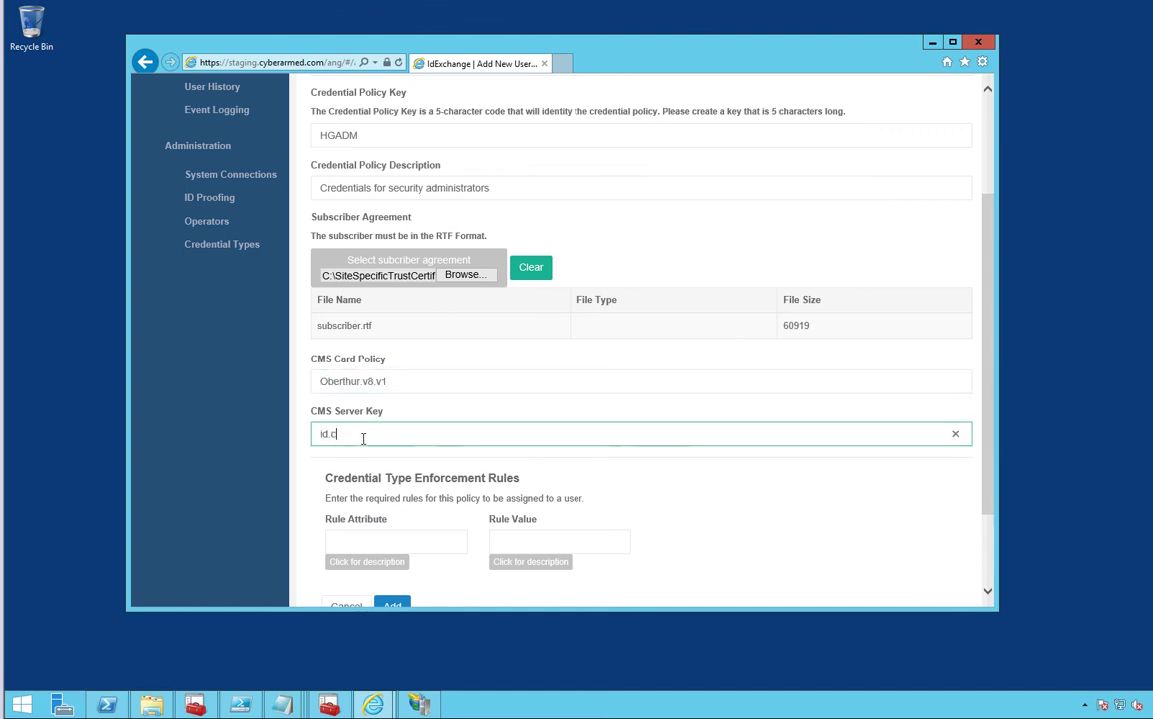
type("erarmed.com")
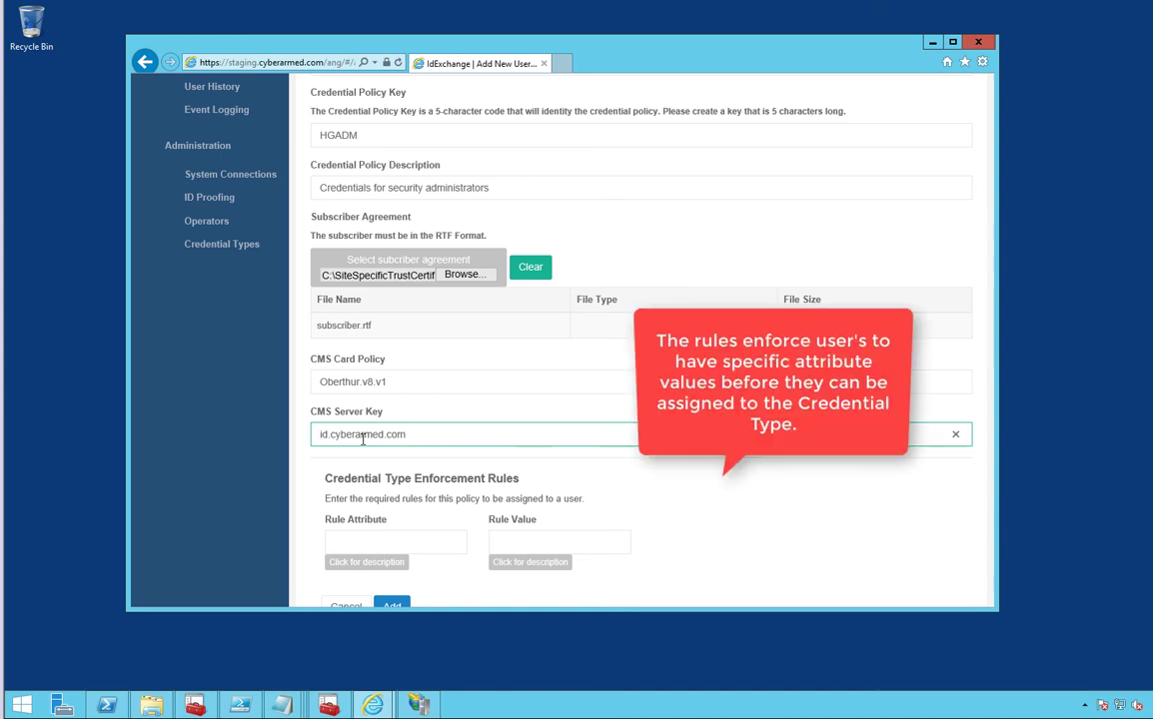
Step: Read the descriptions of Rule Attribute and Rule Value under the enforcement rules, and review the completed credential type form
scroll(361, 441, "down", 2)
left_click(347, 489)
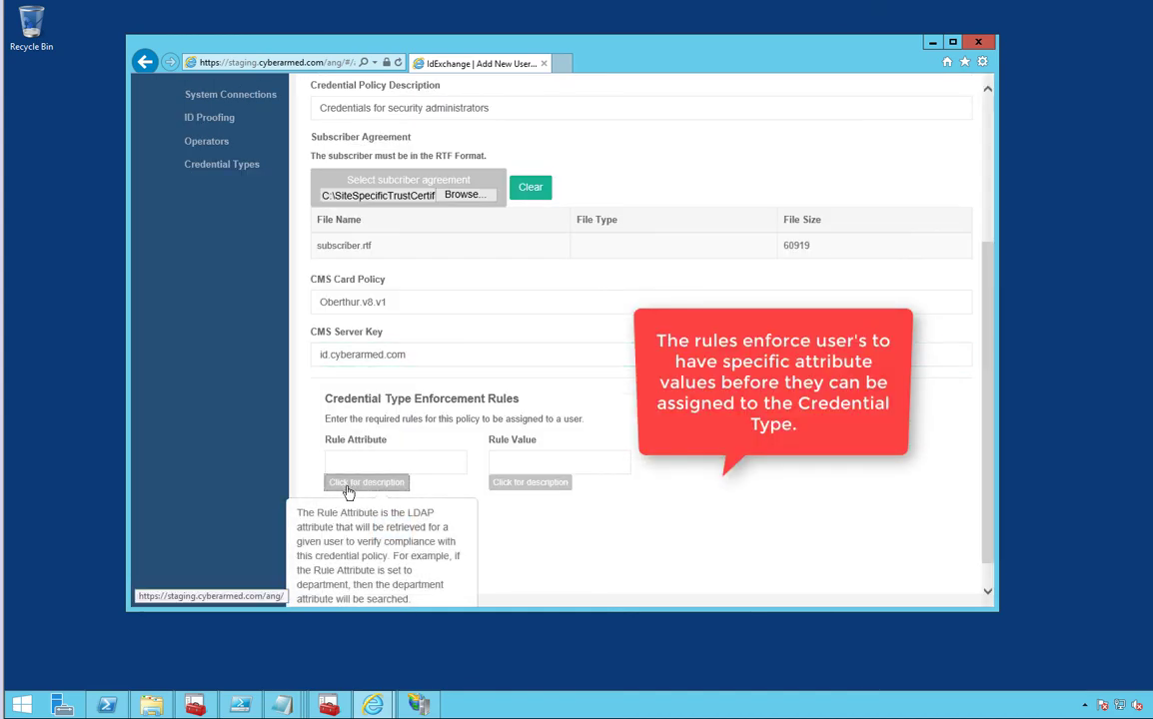
scroll(334, 510, "down", 1)
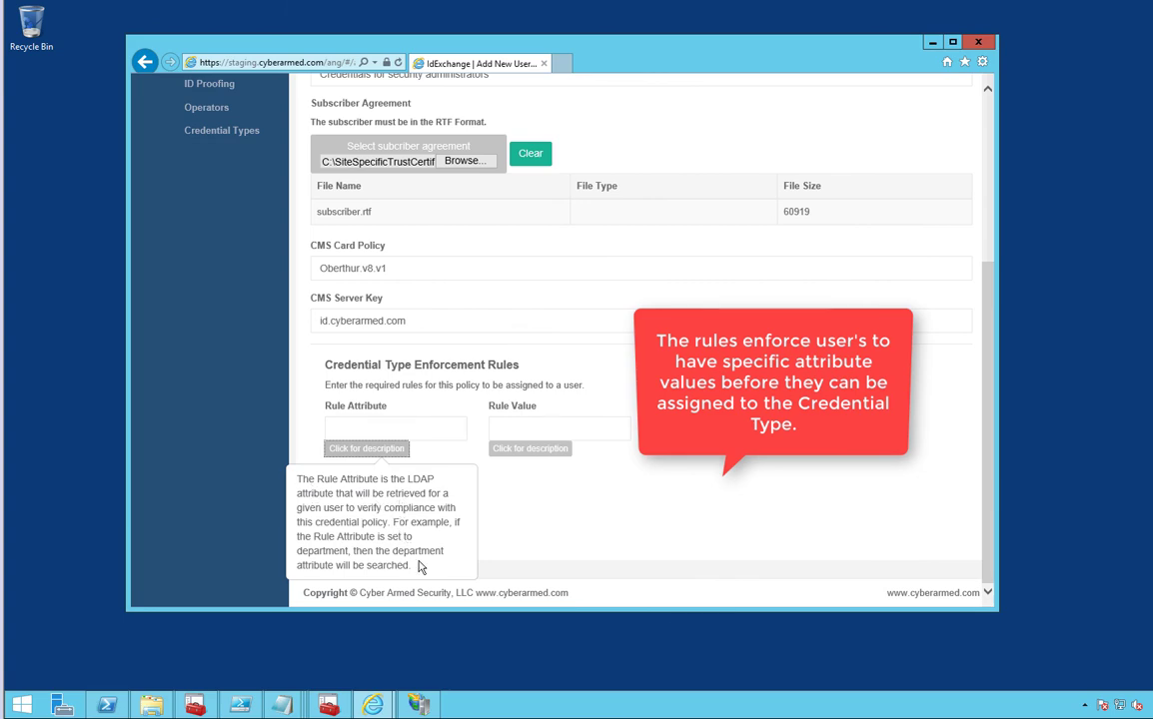
left_click(379, 449)
left_click(529, 450)
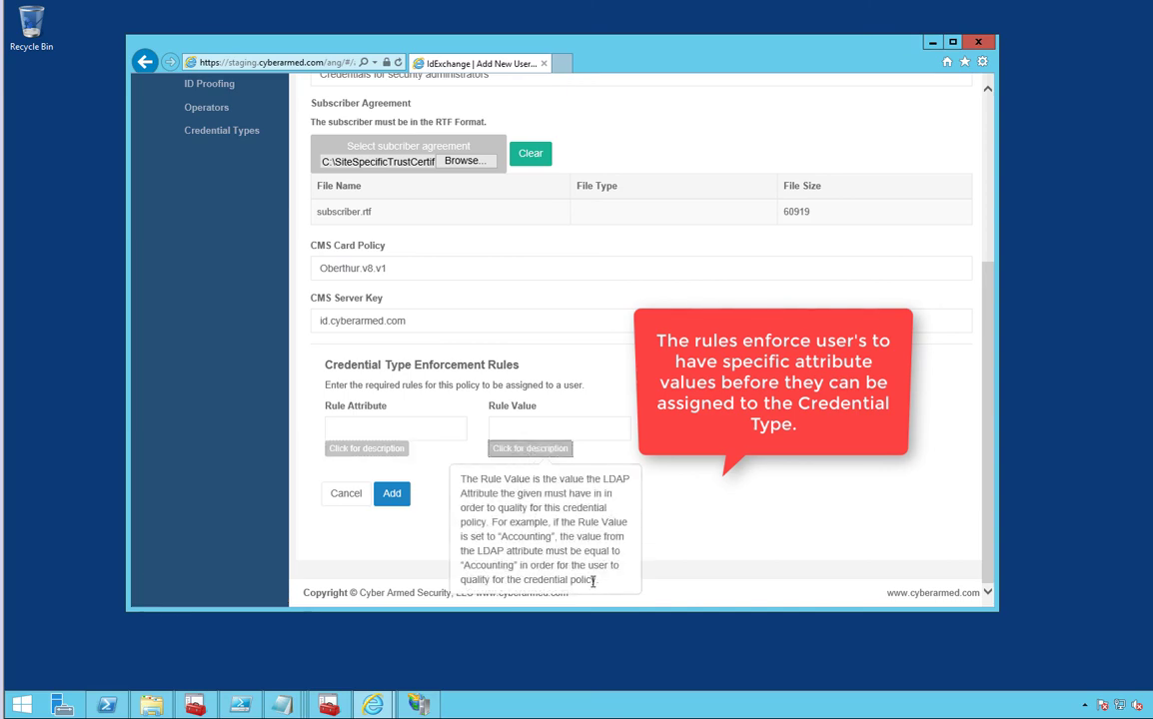
left_click(529, 450)
scroll(499, 417, "up", 2)
scroll(500, 418, "up", 2)
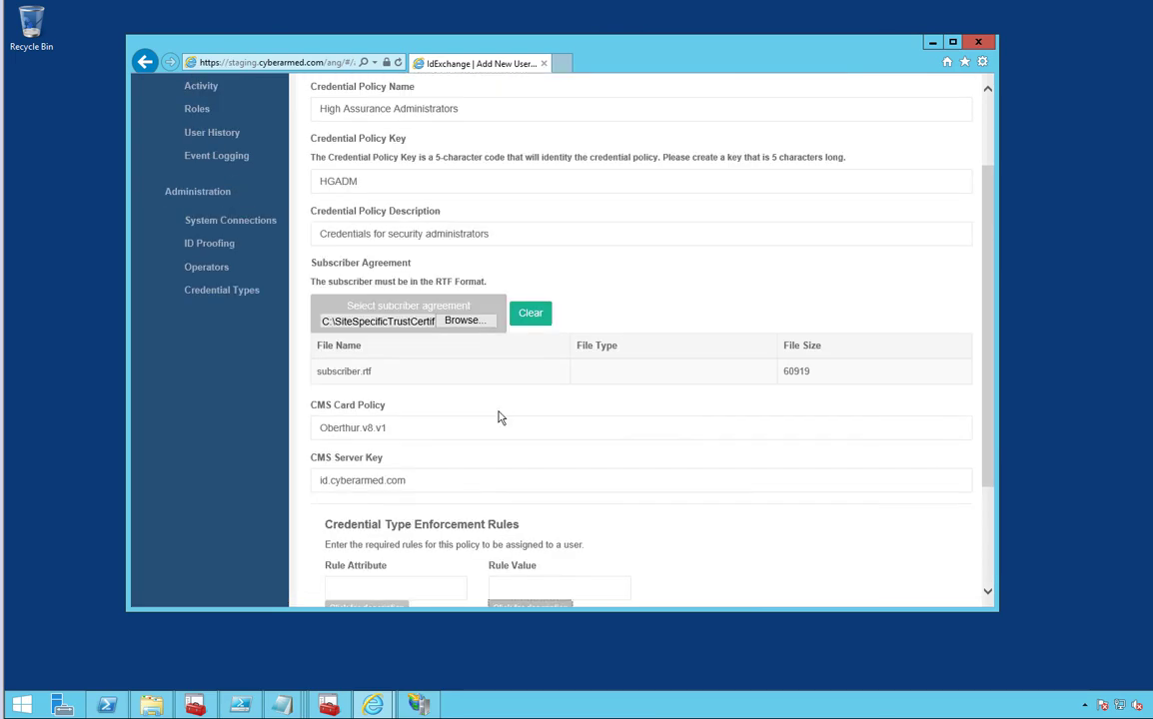
Step: Add the credential policy without enforcement rules, confirm the data update and dismiss the result message
scroll(501, 417, "down", 2)
left_click(379, 582)
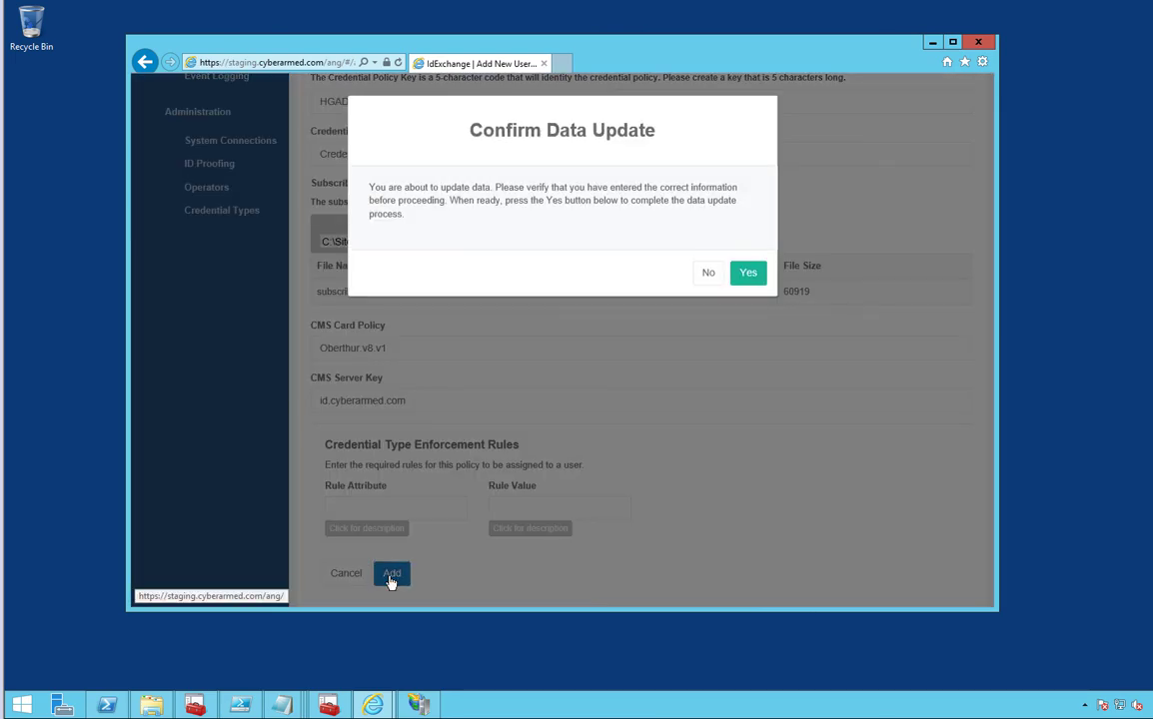
left_click(748, 275)
left_click(748, 252)
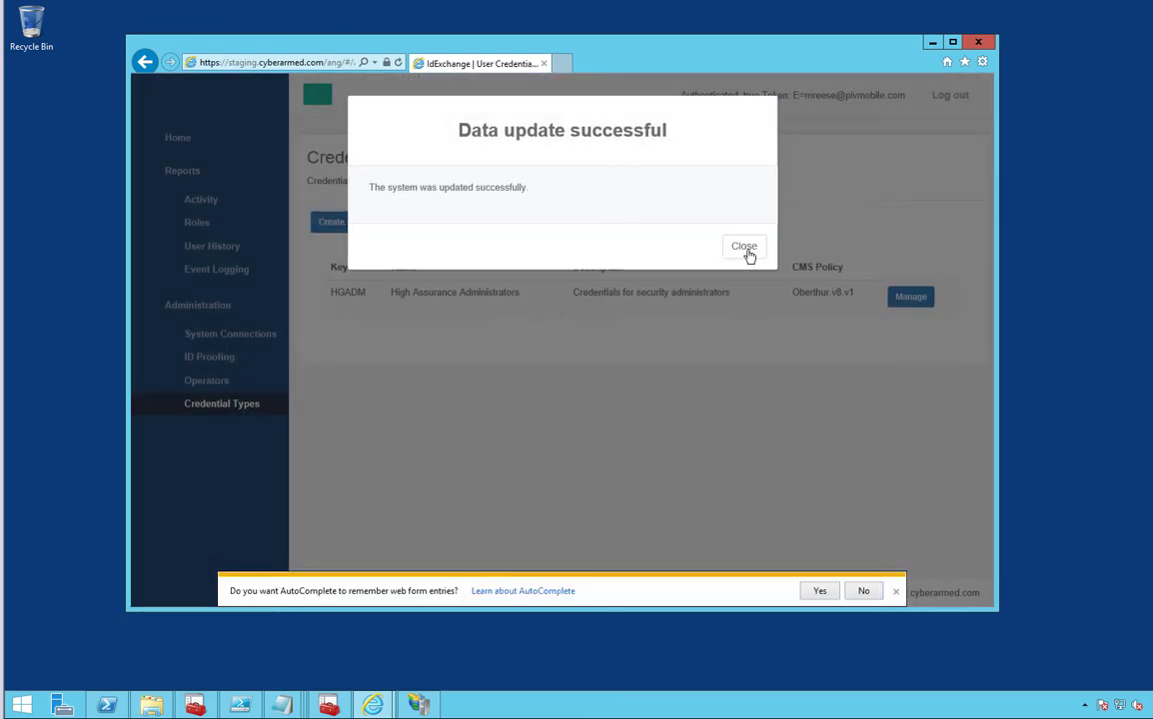